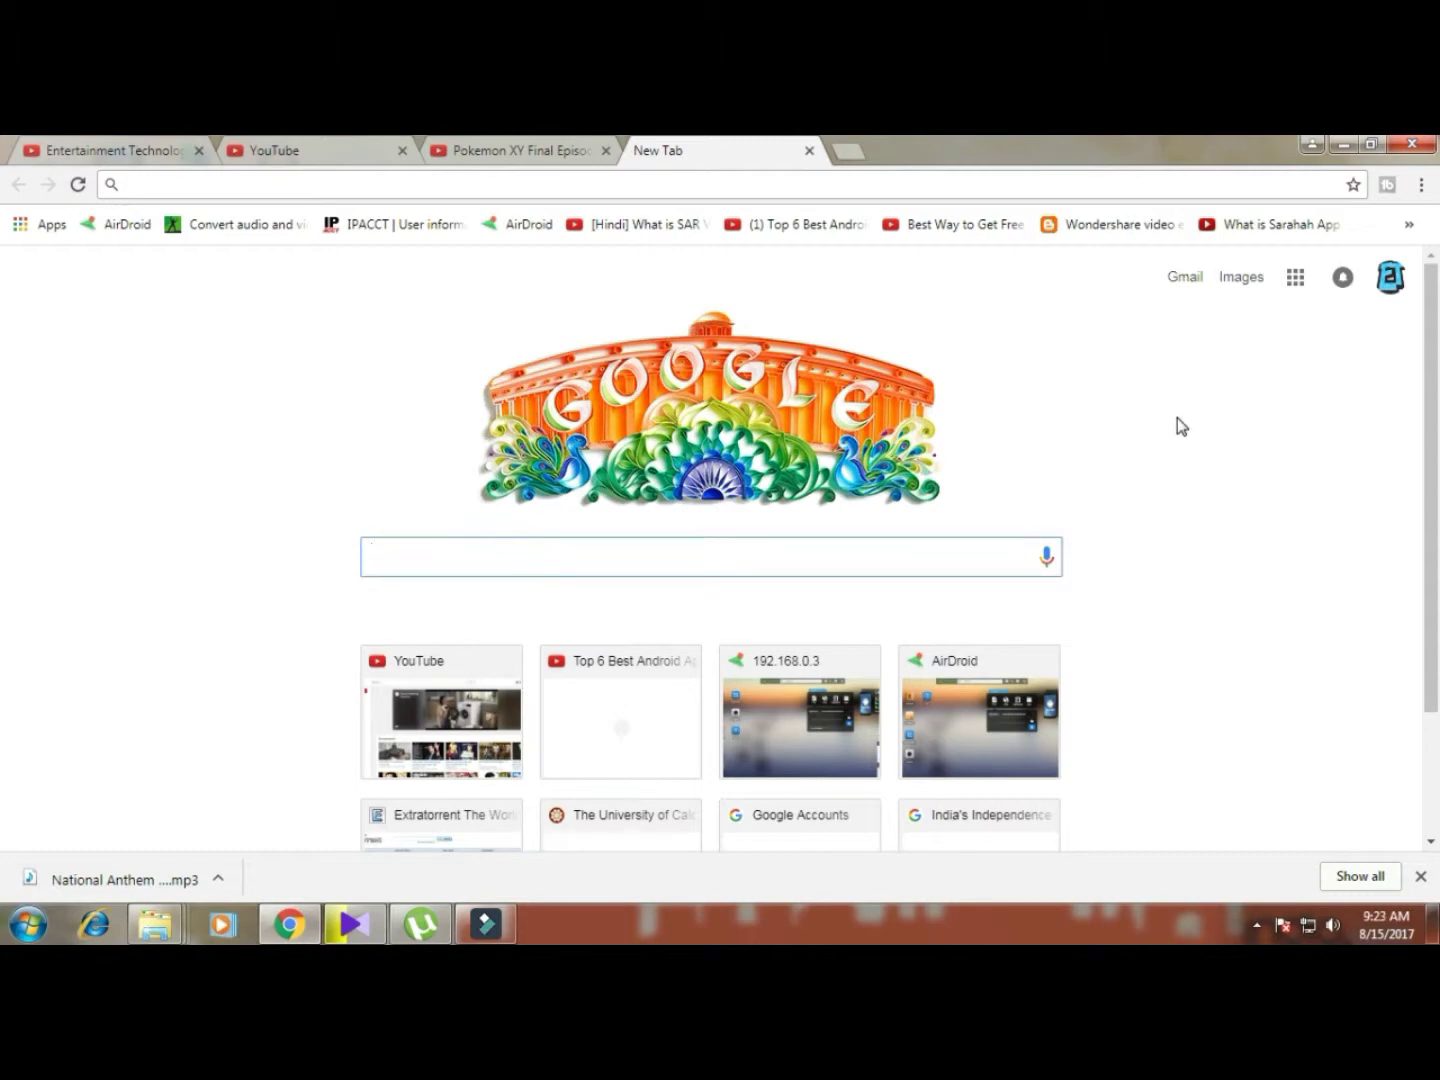
- Search the web for "rufus bootable usb" and open the FileHippo result for Rufus 2.16
text(r)
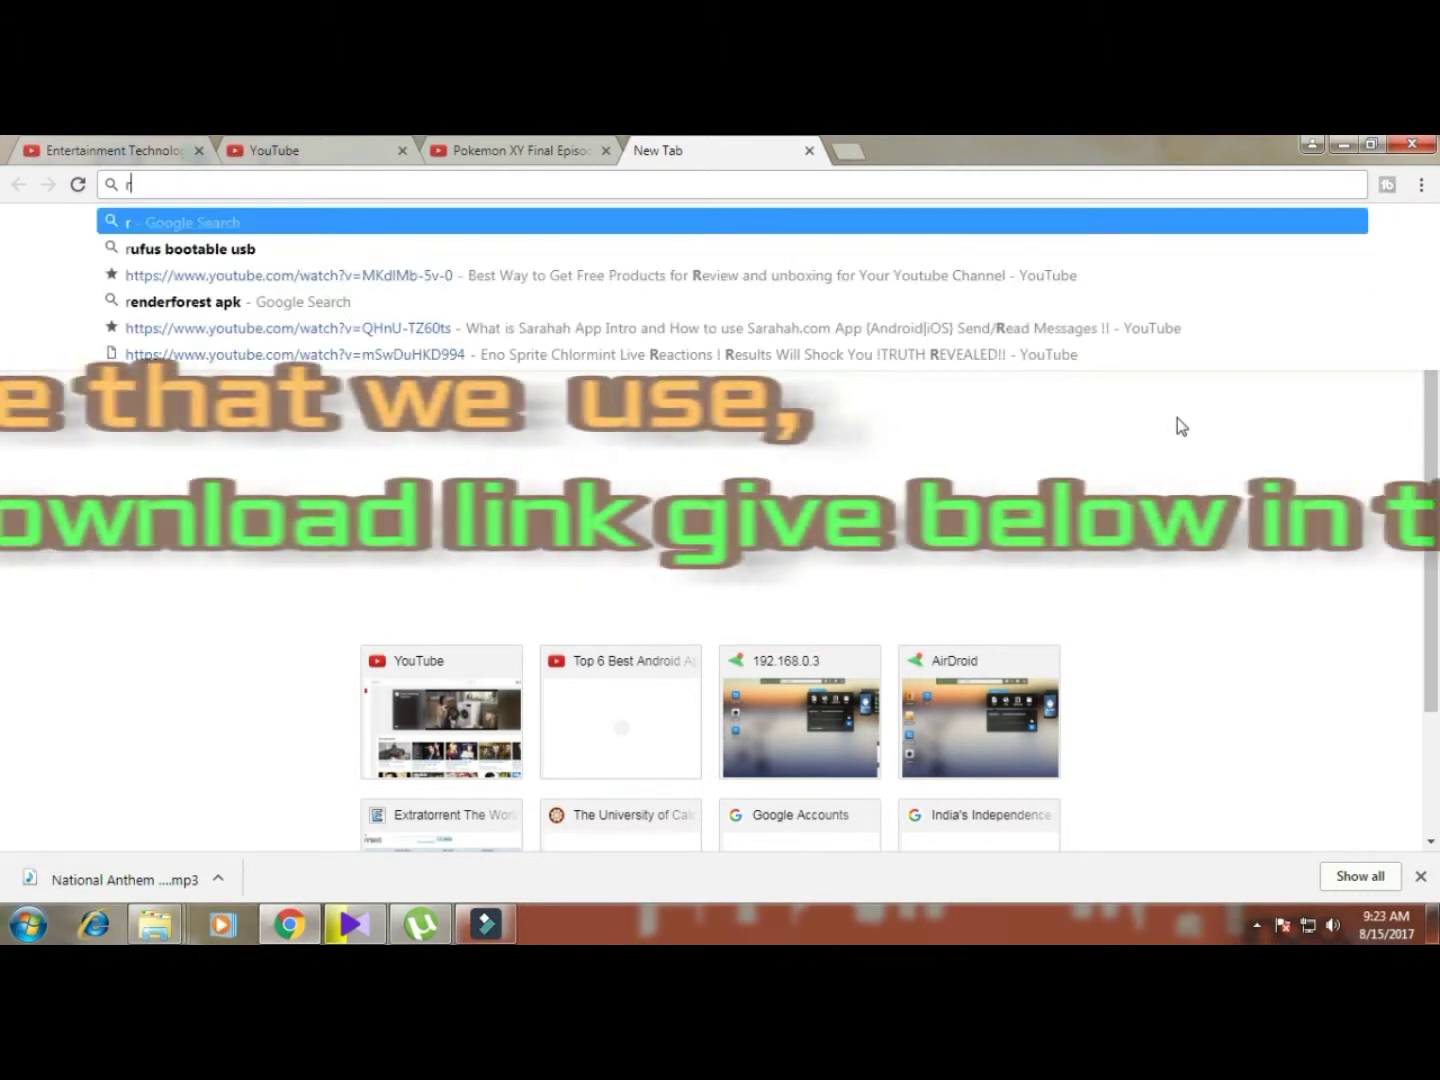
text(ufus)
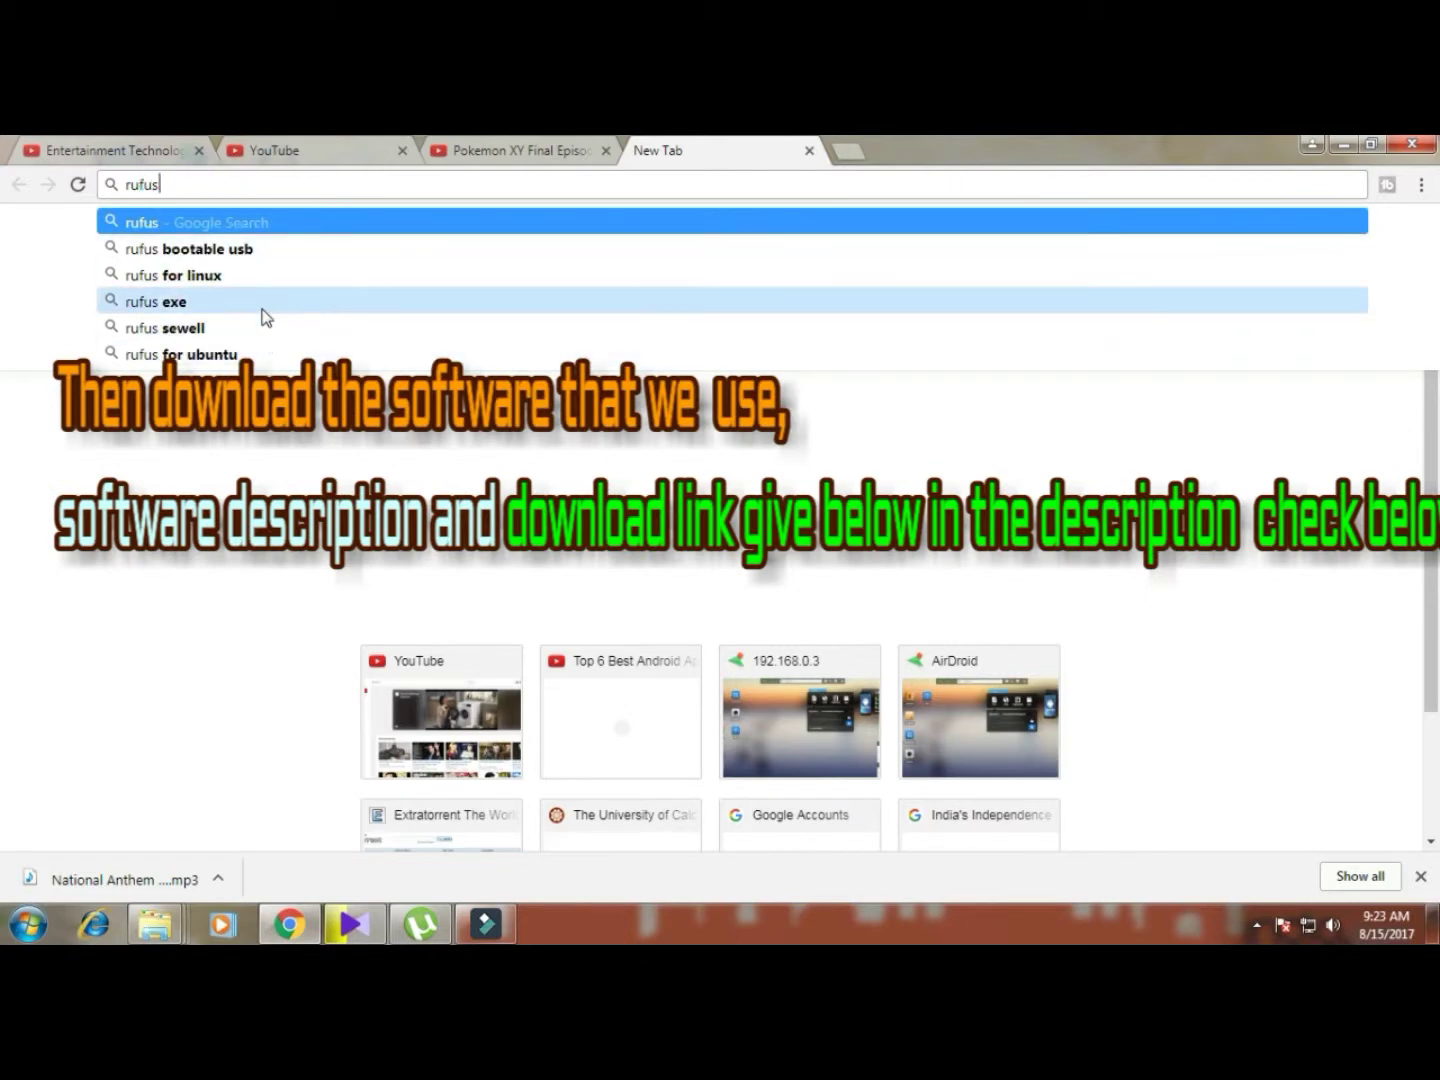
click(260, 250)
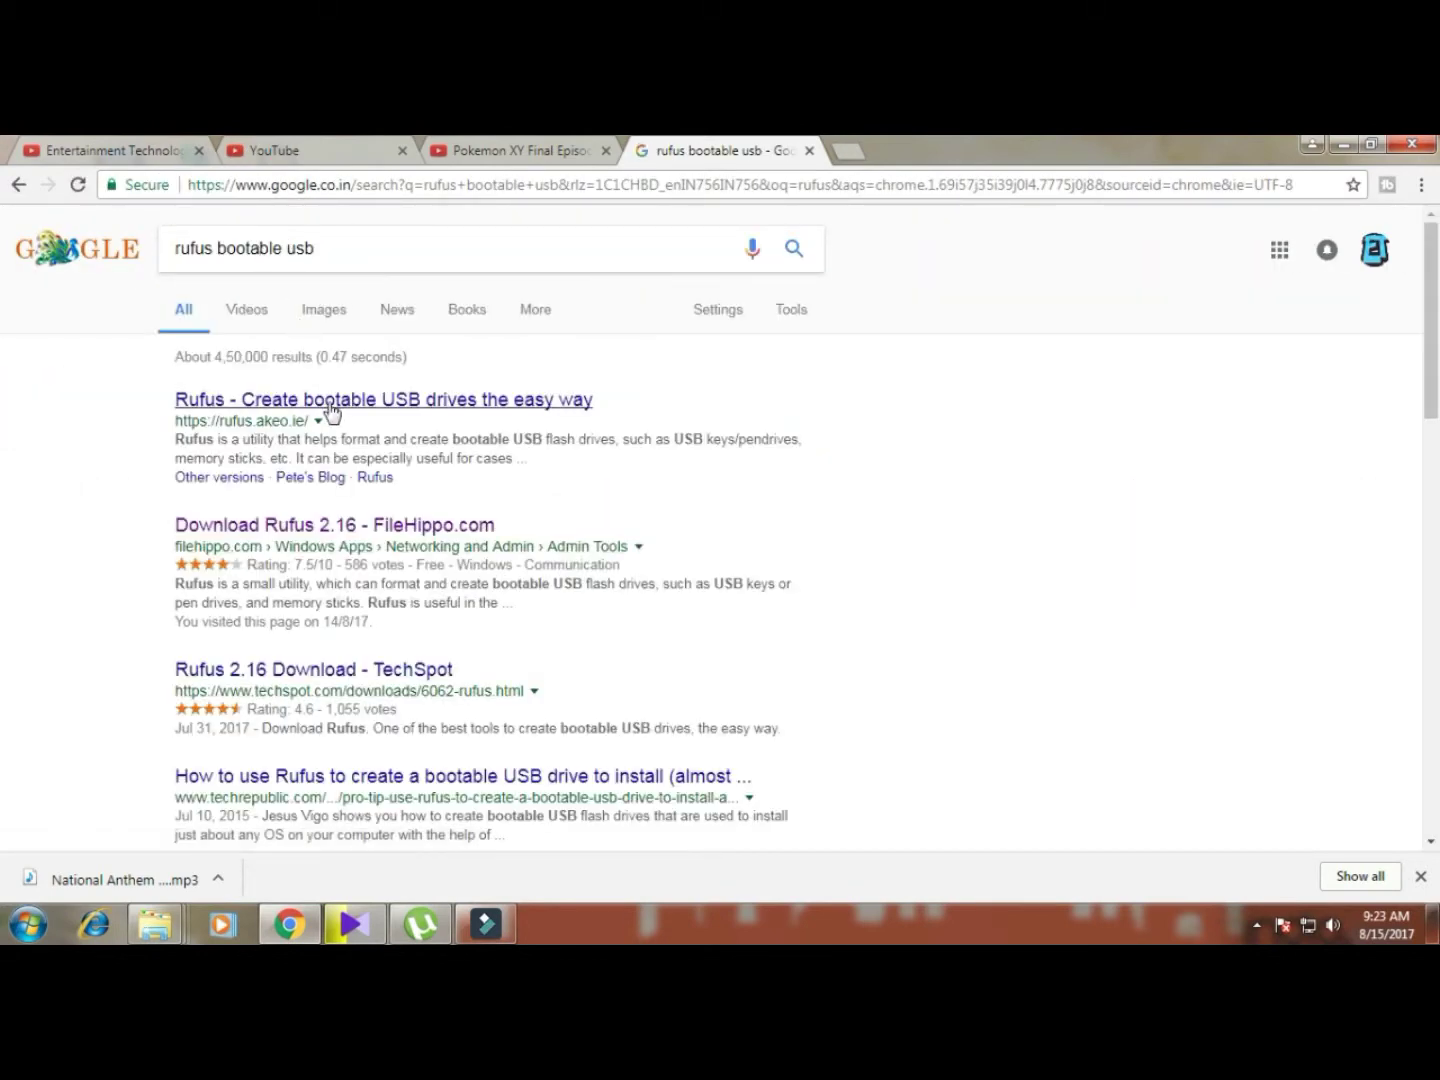
click(363, 527)
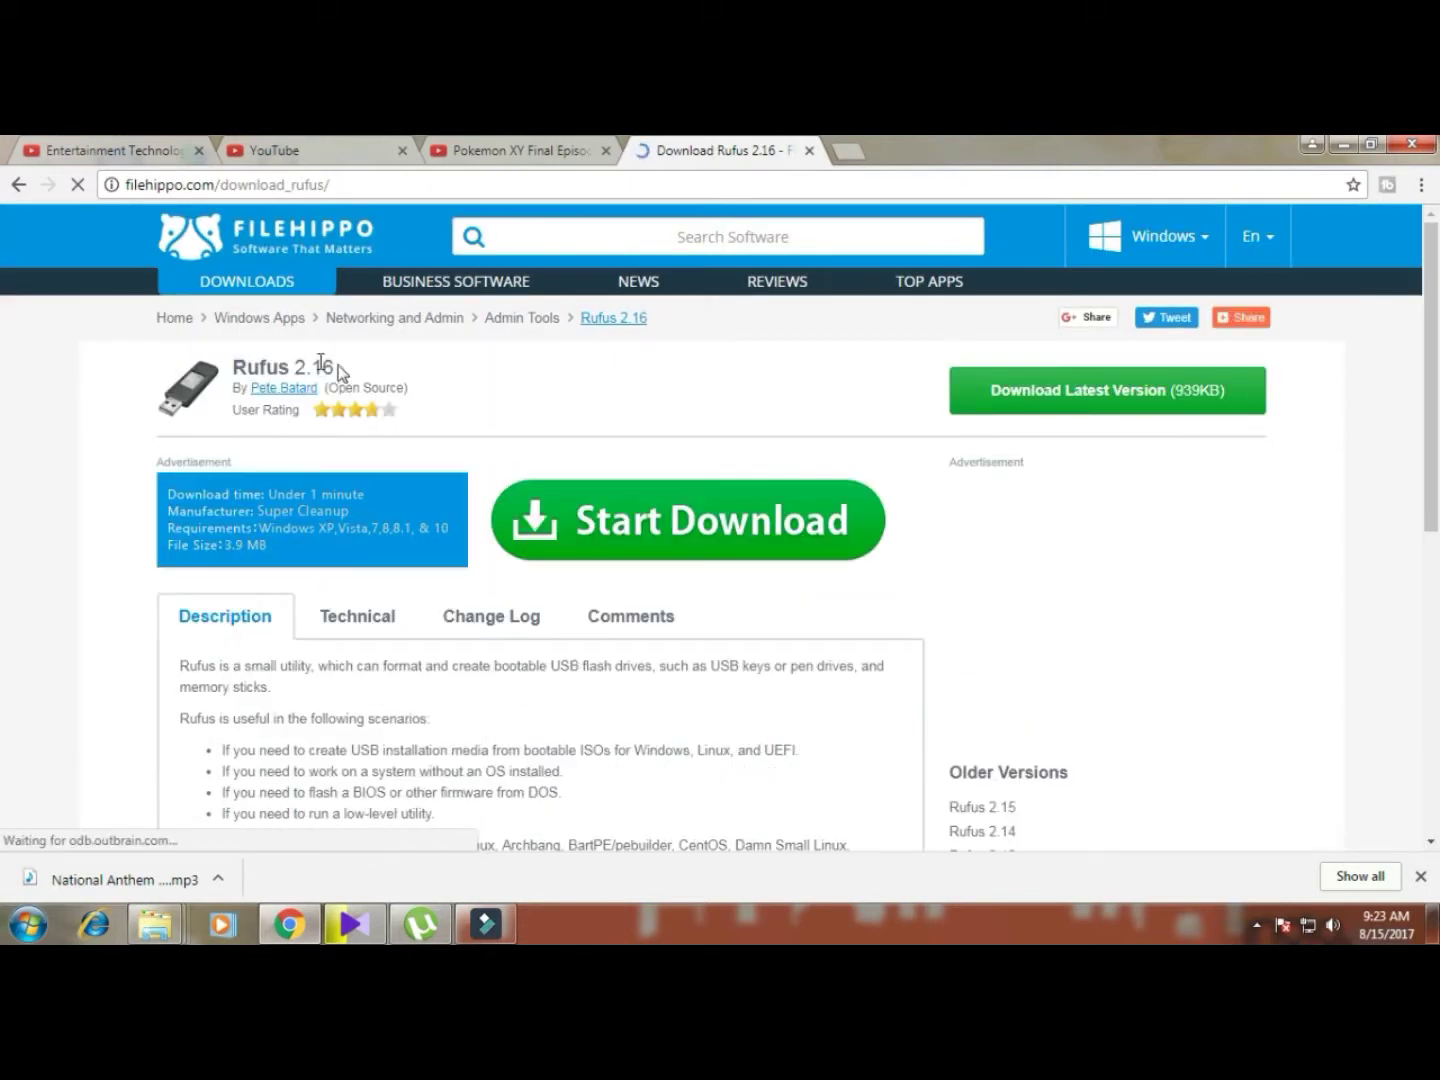
- Download the latest version of Rufus from FileHippo, pausing the video on the download page and dismissing the old download entry
click(1116, 398)
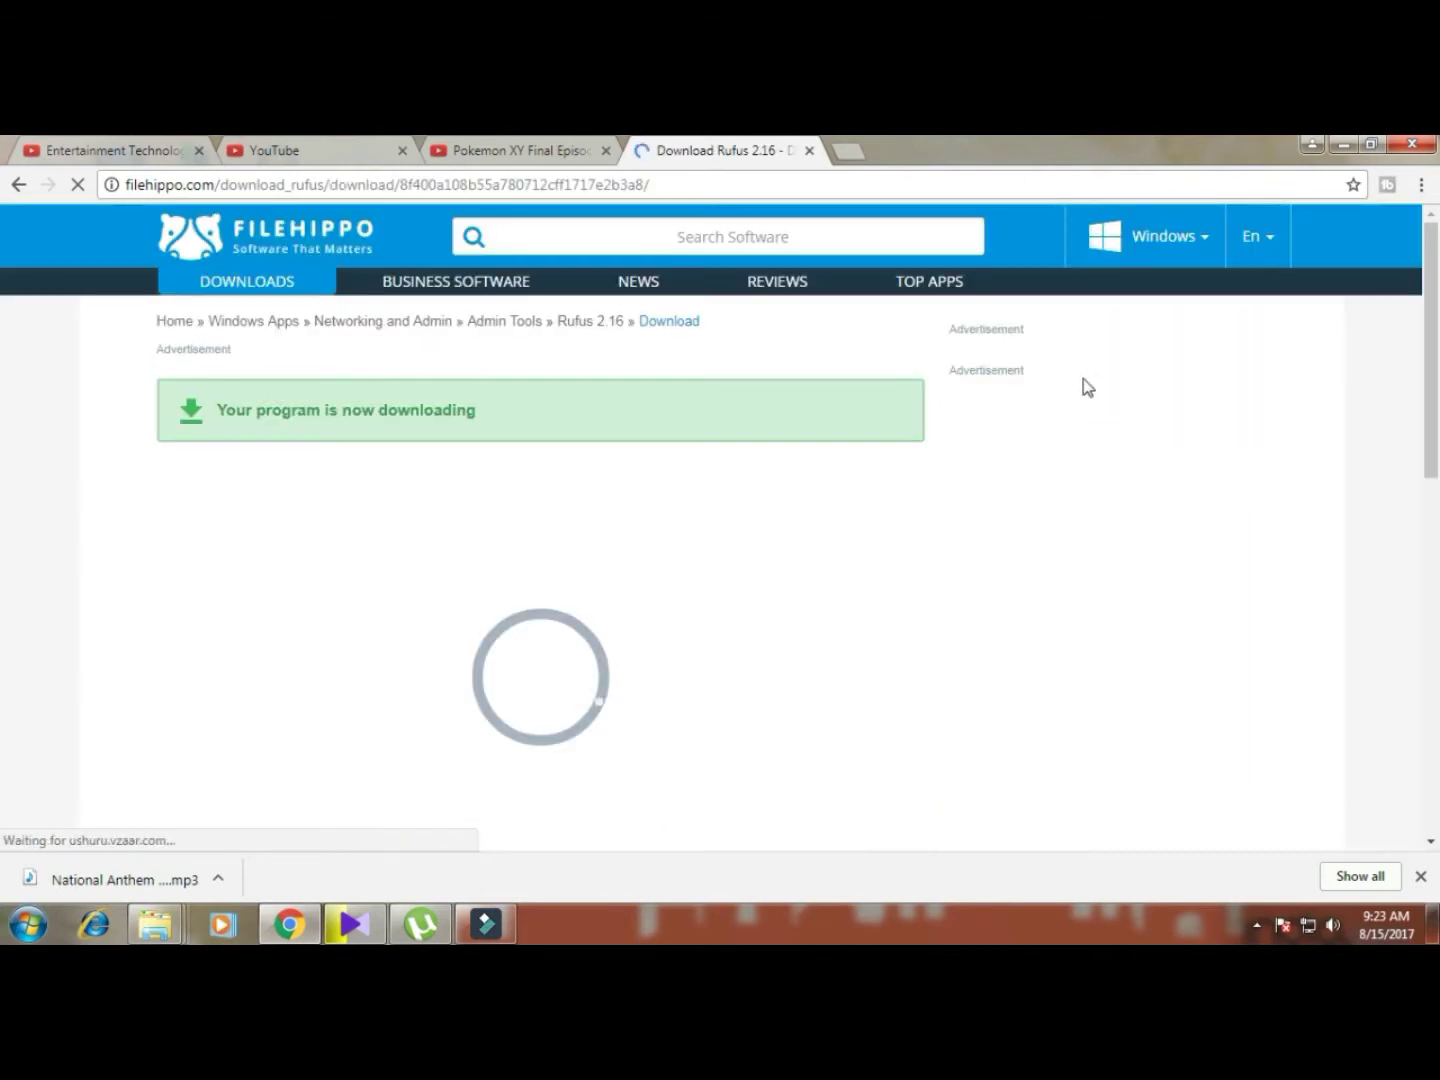
scroll(493, 535, down, 4)
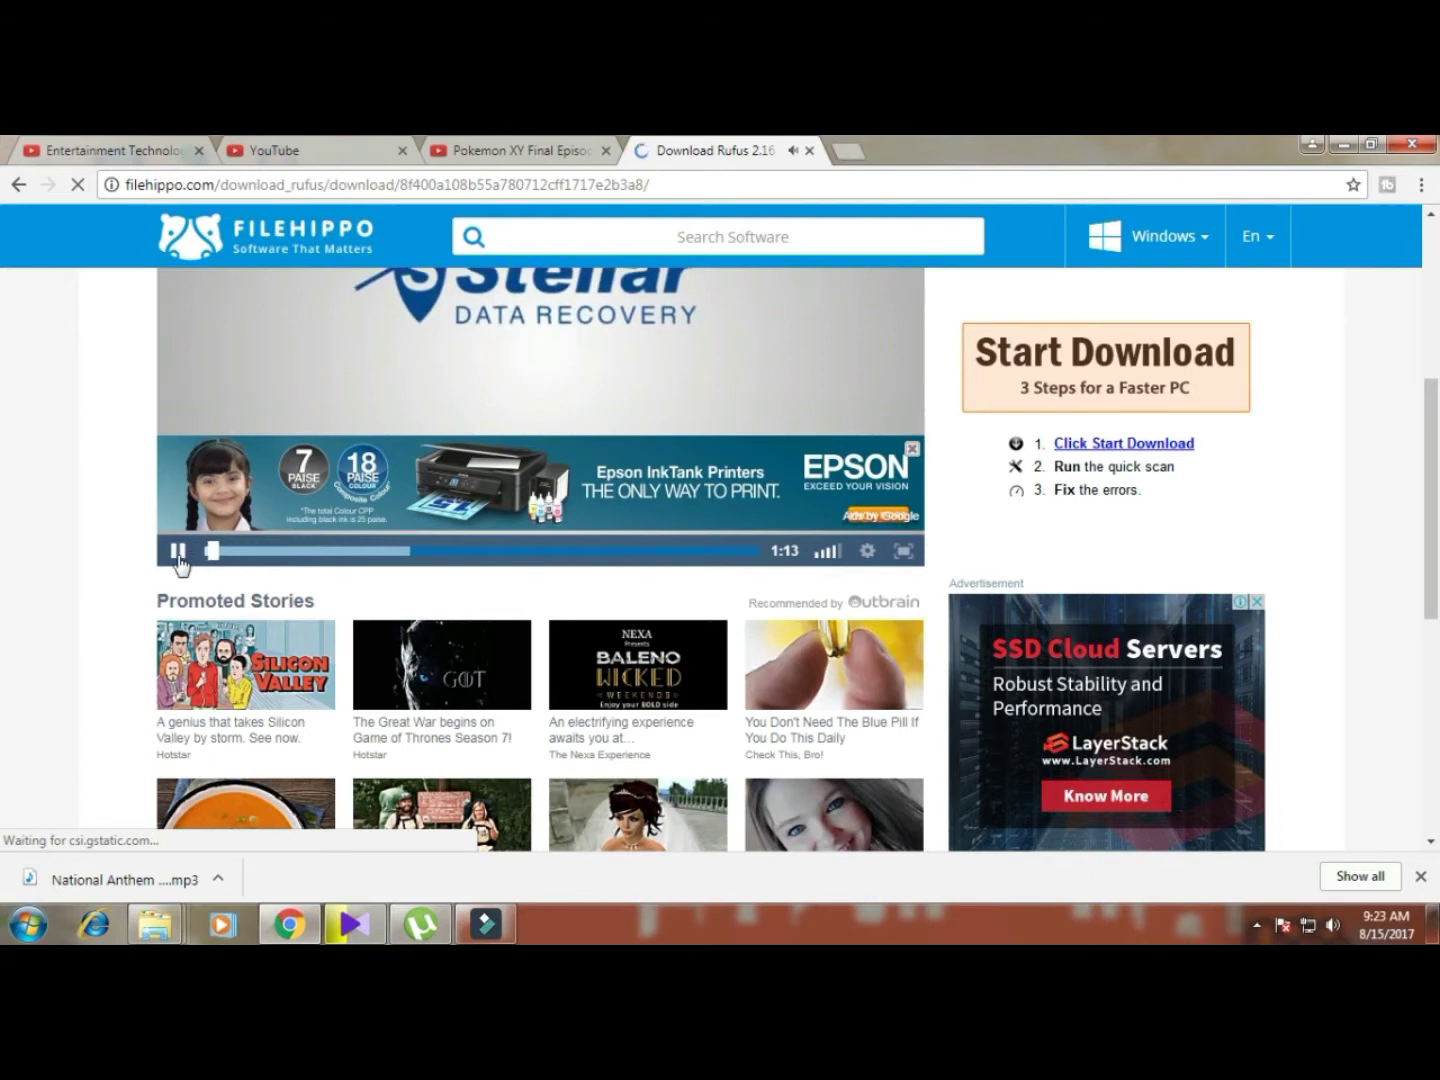
click(177, 550)
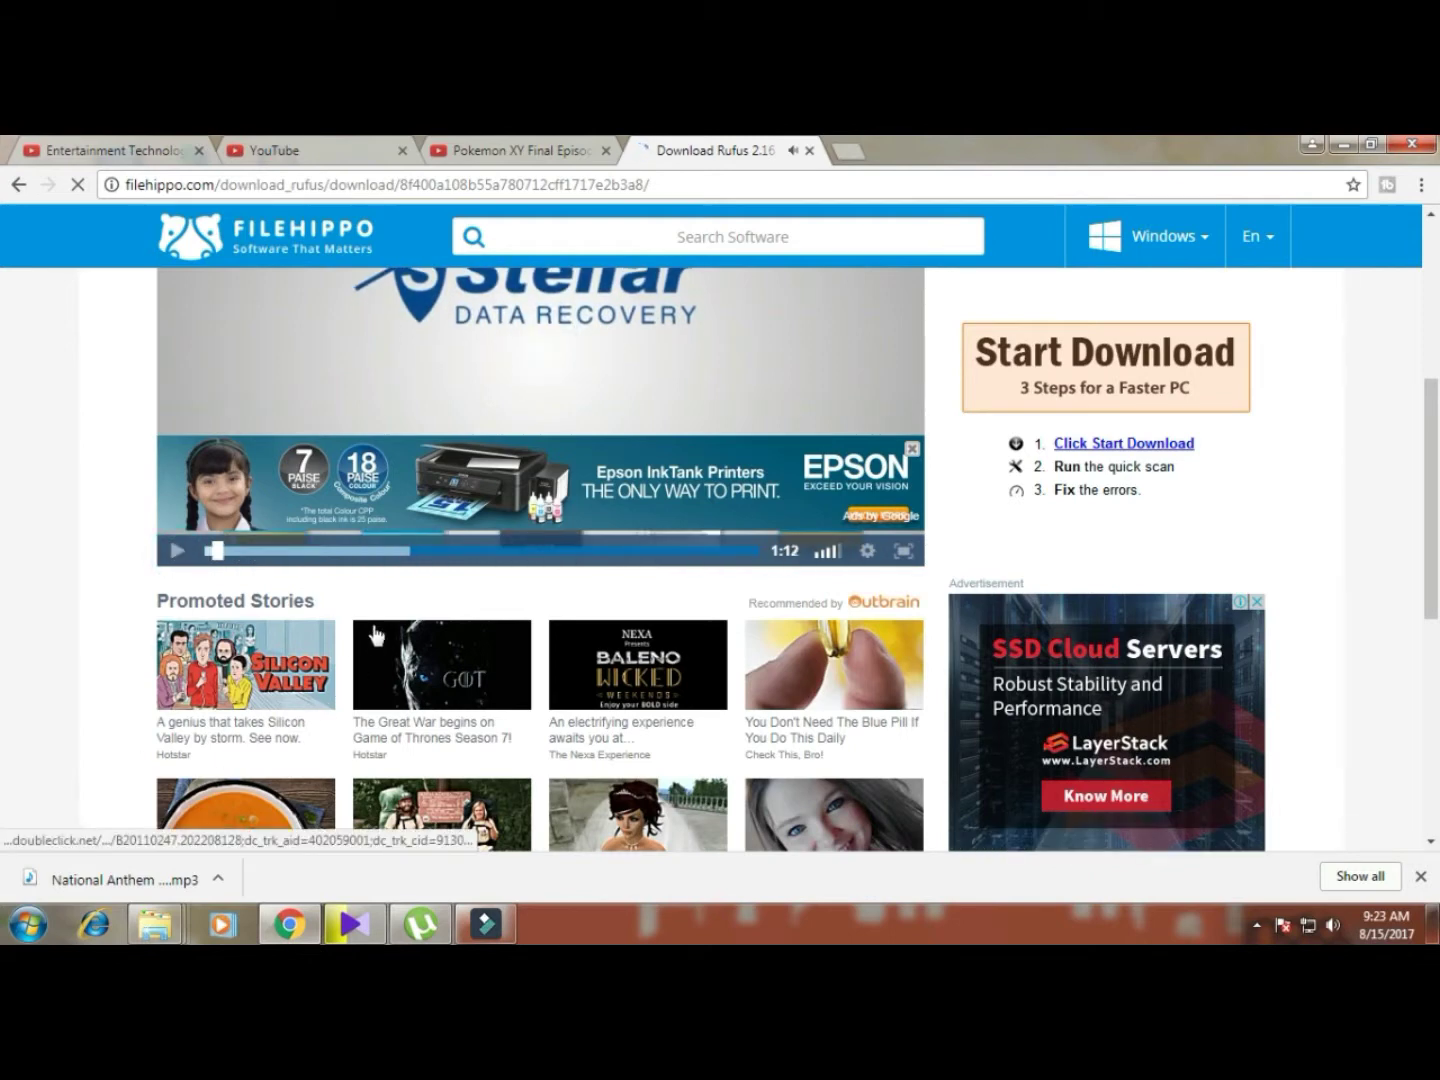
click(1421, 877)
scroll(674, 590, up, 4)
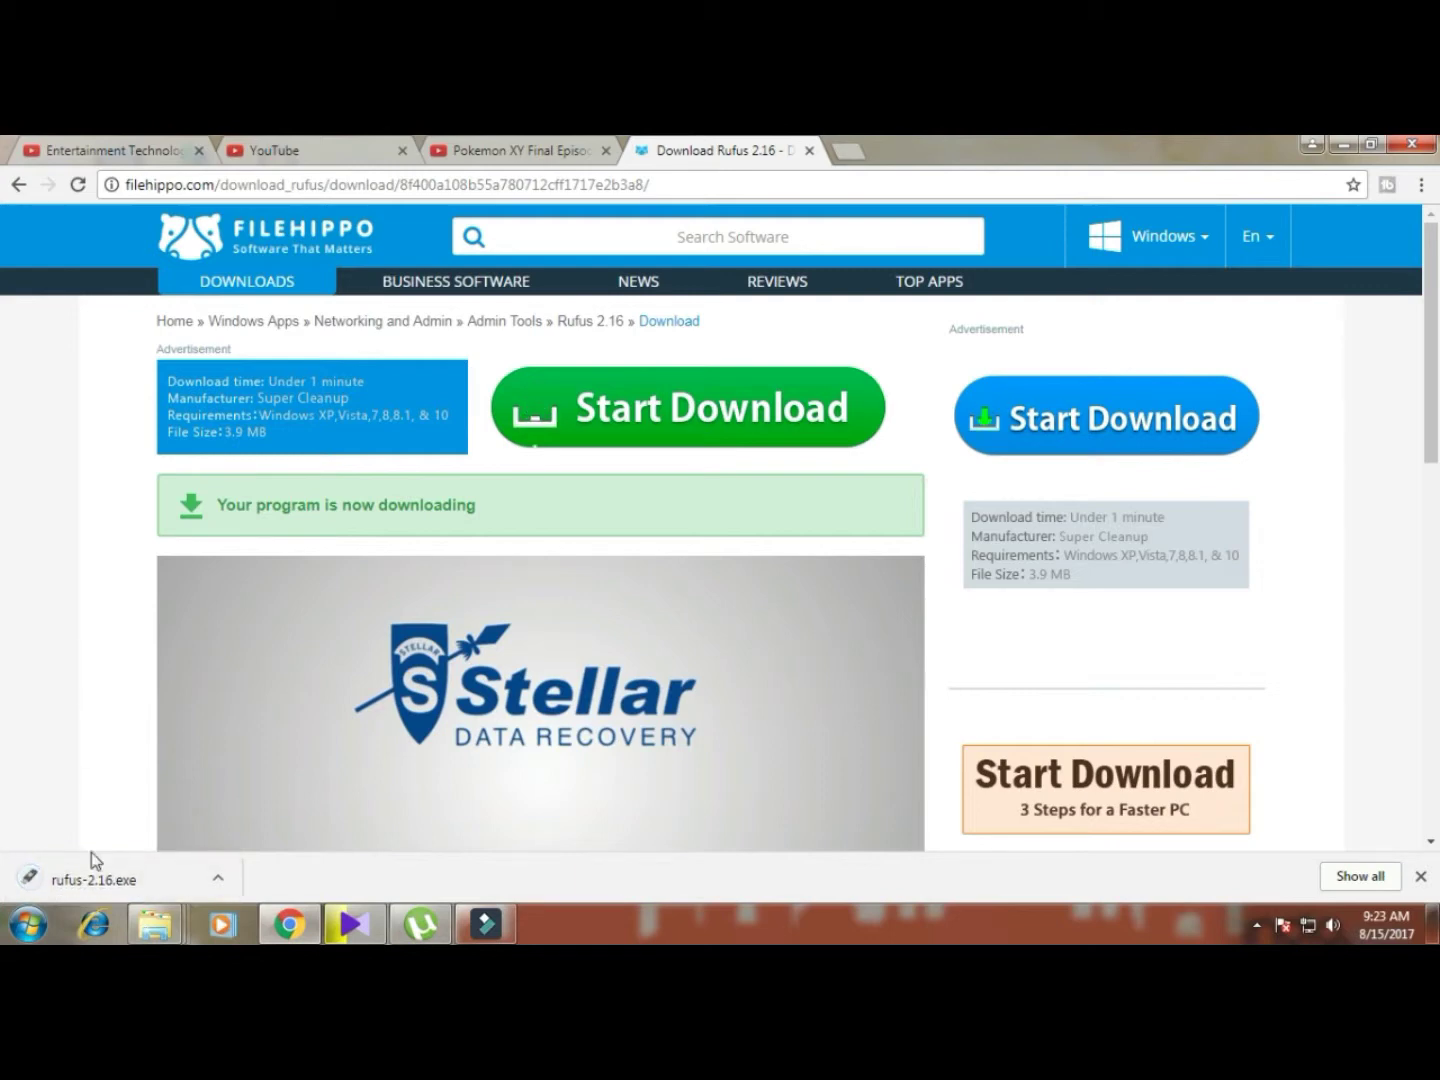
- Show the downloaded rufus-2.16.exe in its folder and view the destinations it can be sent to
click(218, 877)
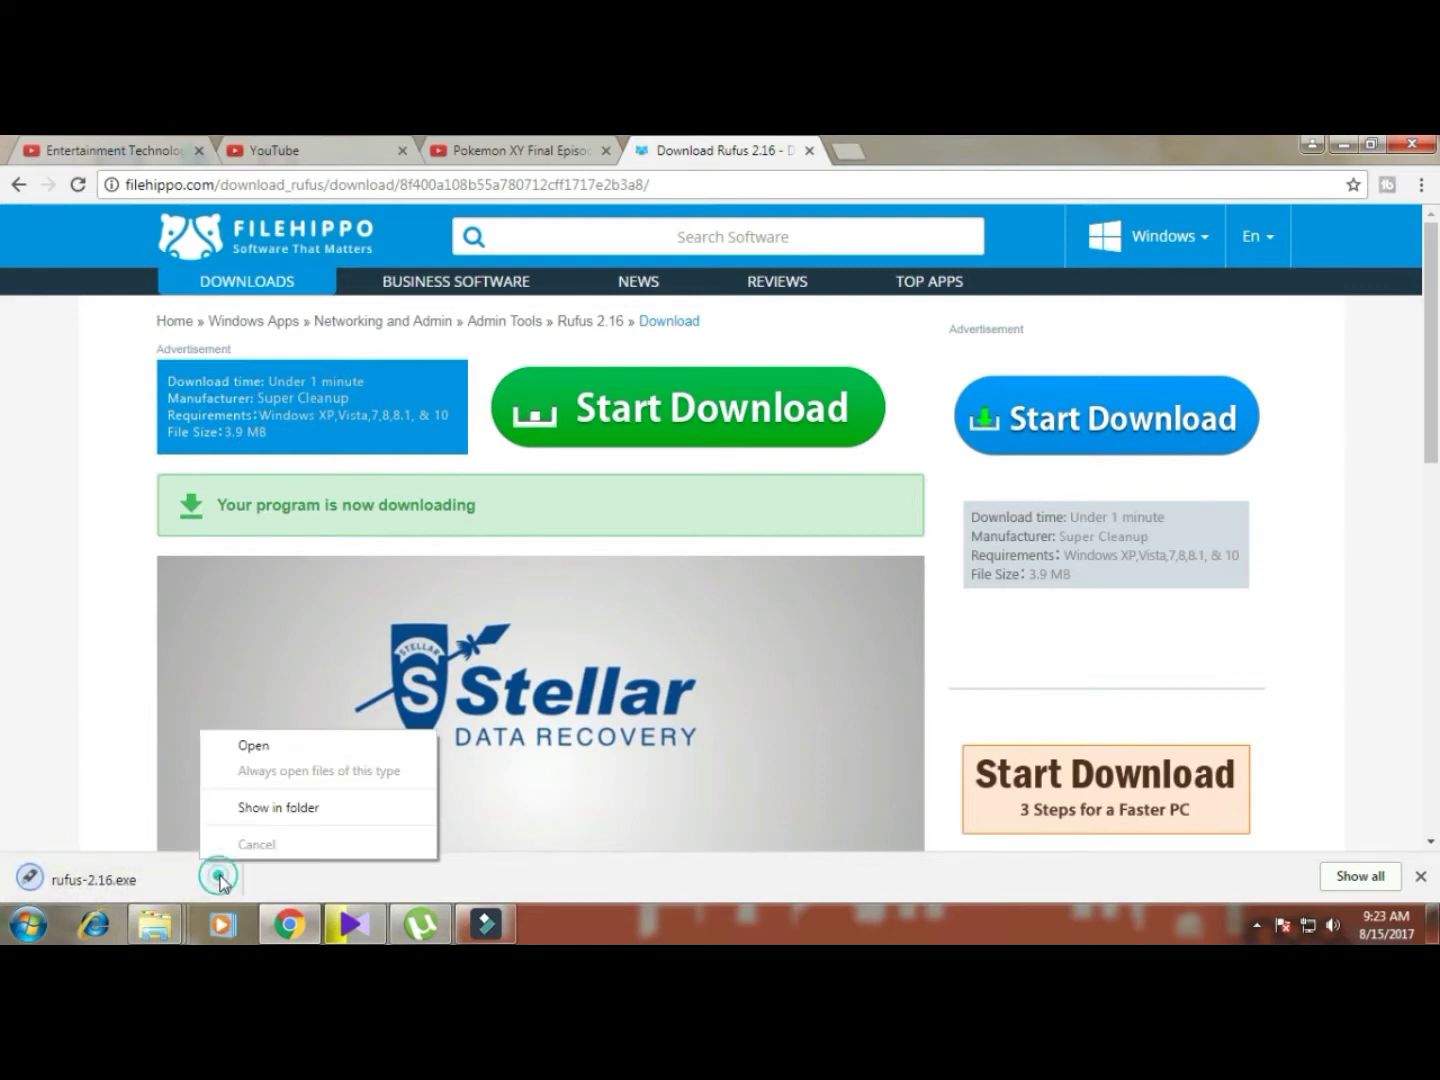
click(264, 807)
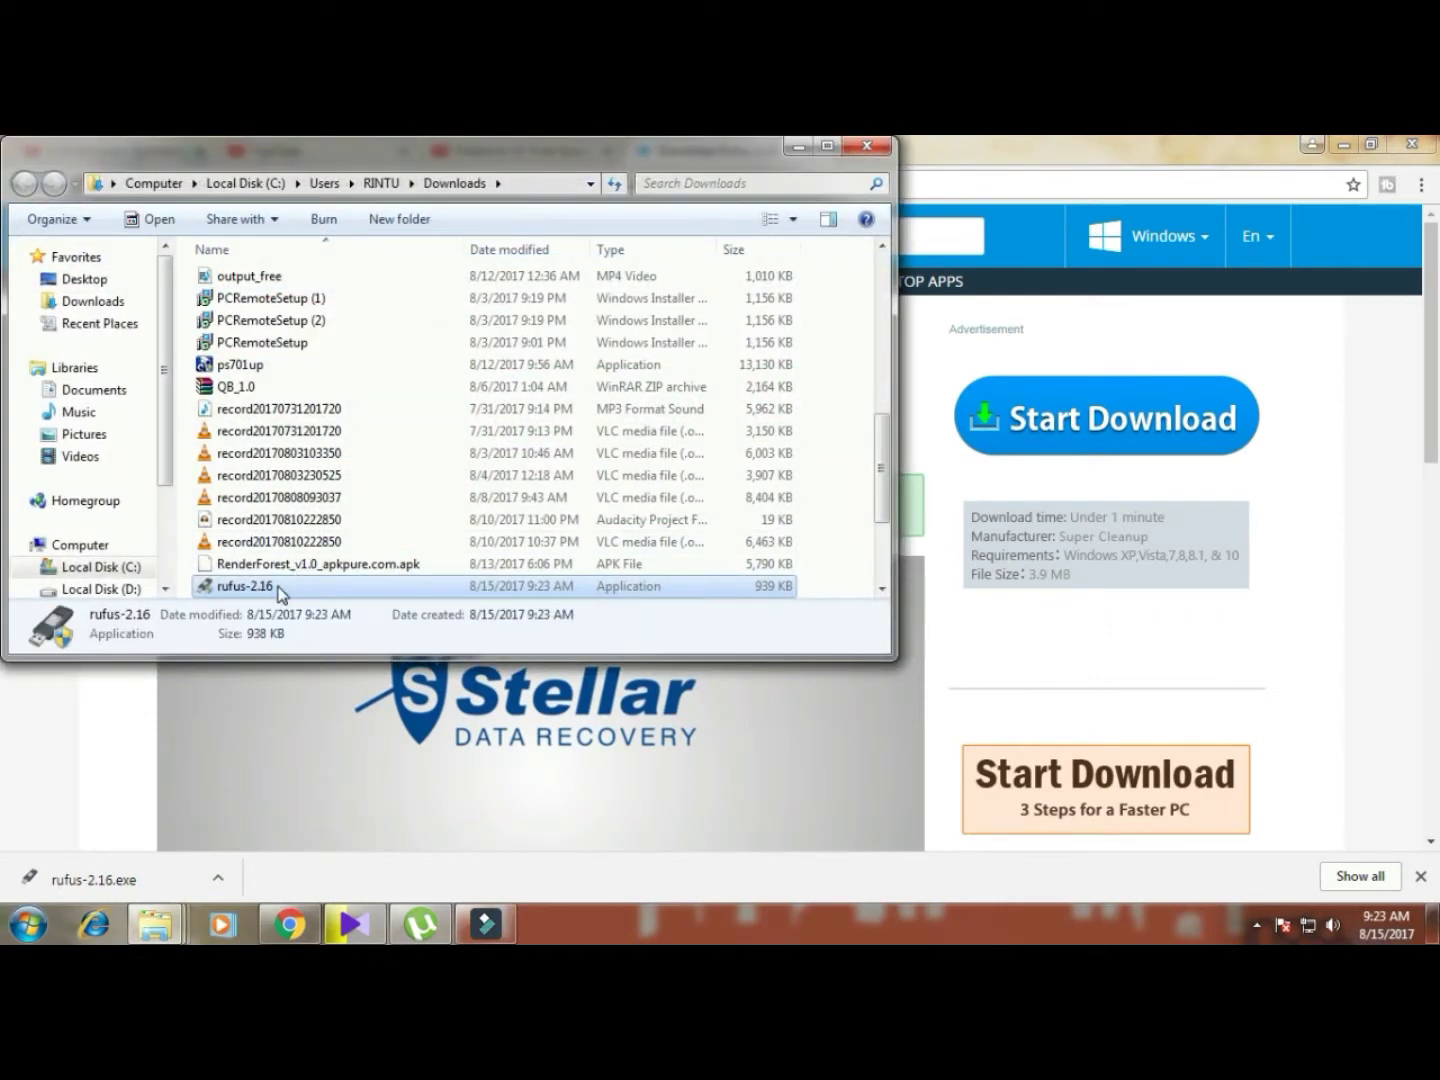
right_click(280, 594)
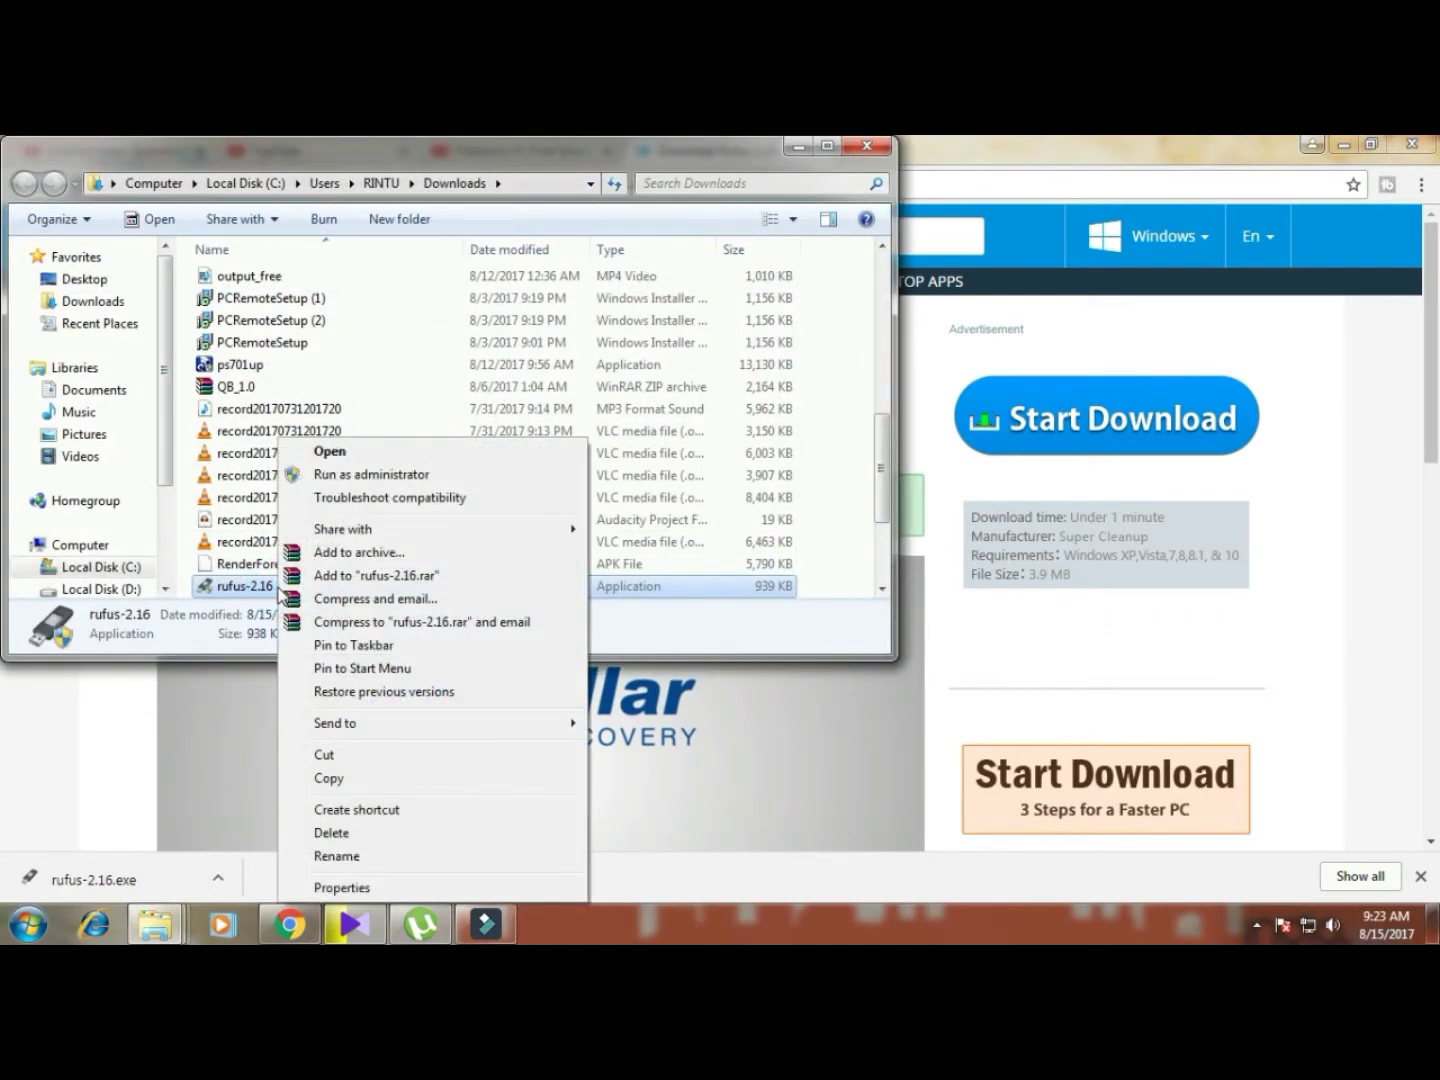
mouse_move(576, 728)
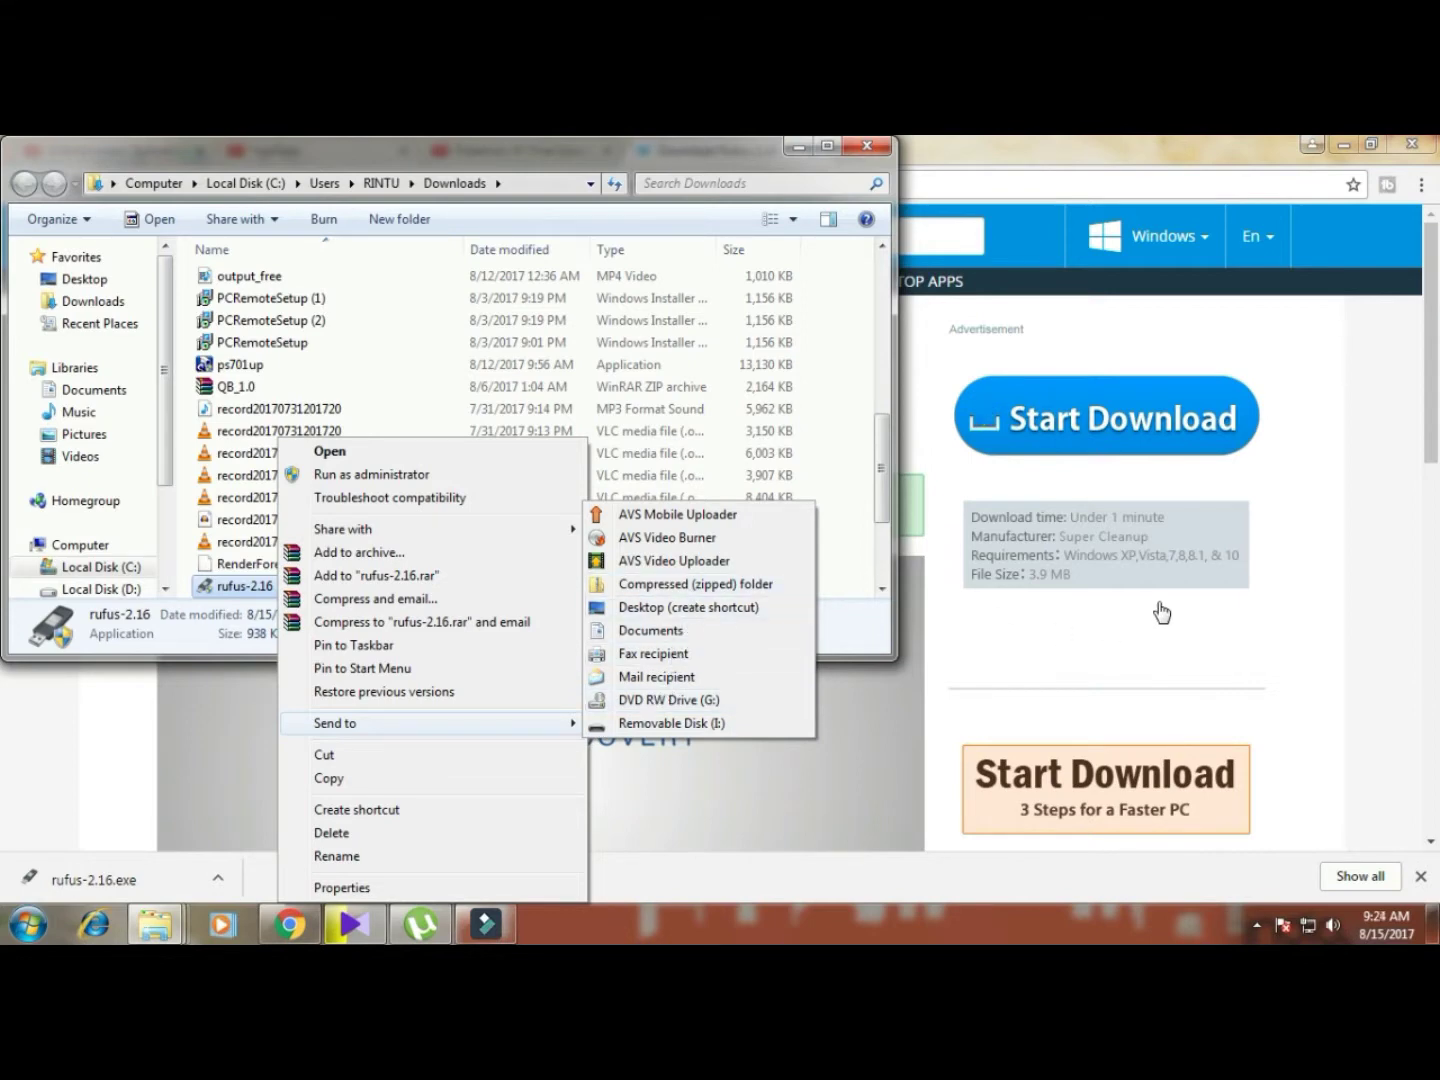
click(1363, 408)
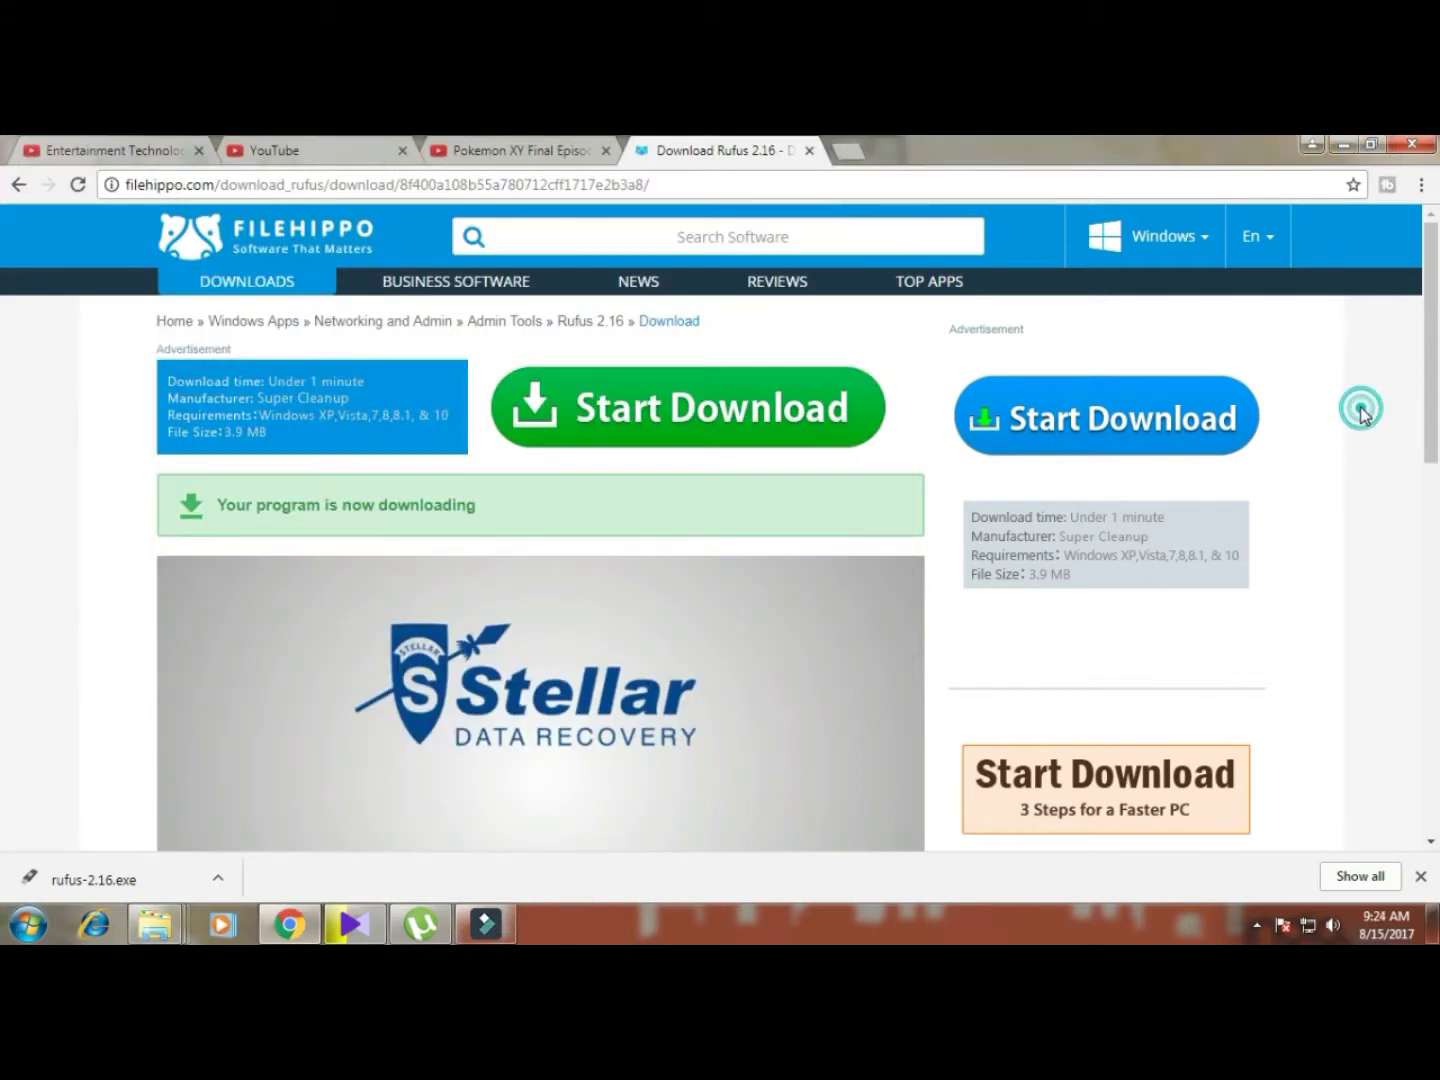
- Minimise the browser, close the Downloads folder and refresh the desktop
click(1344, 147)
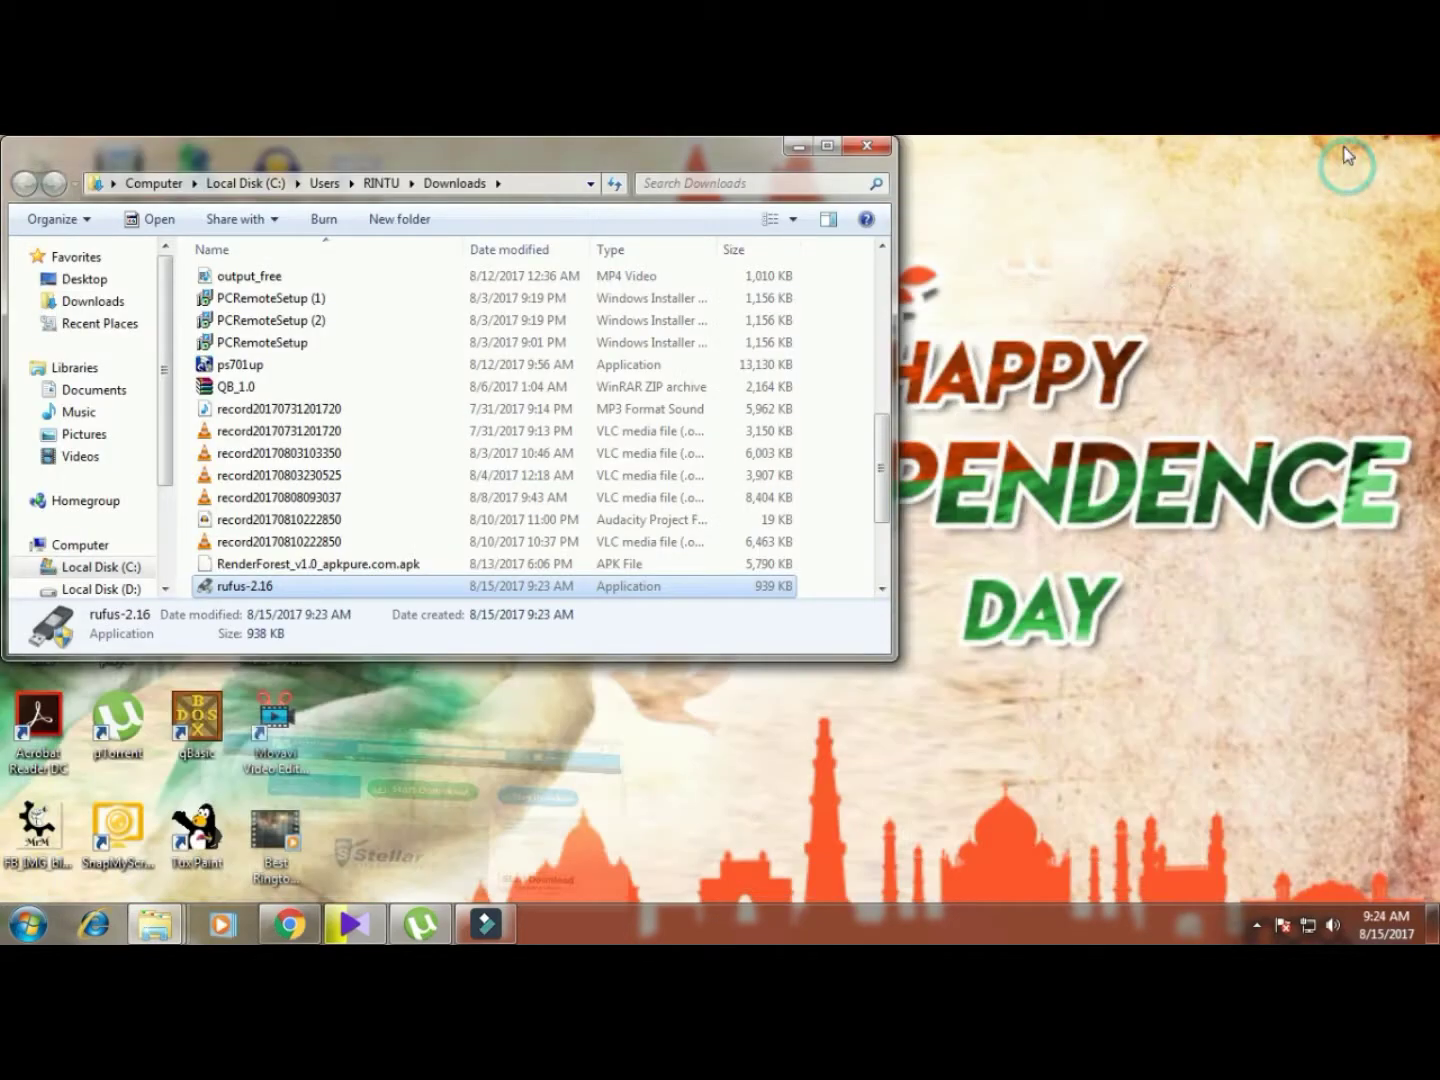
click(866, 150)
right_click(876, 248)
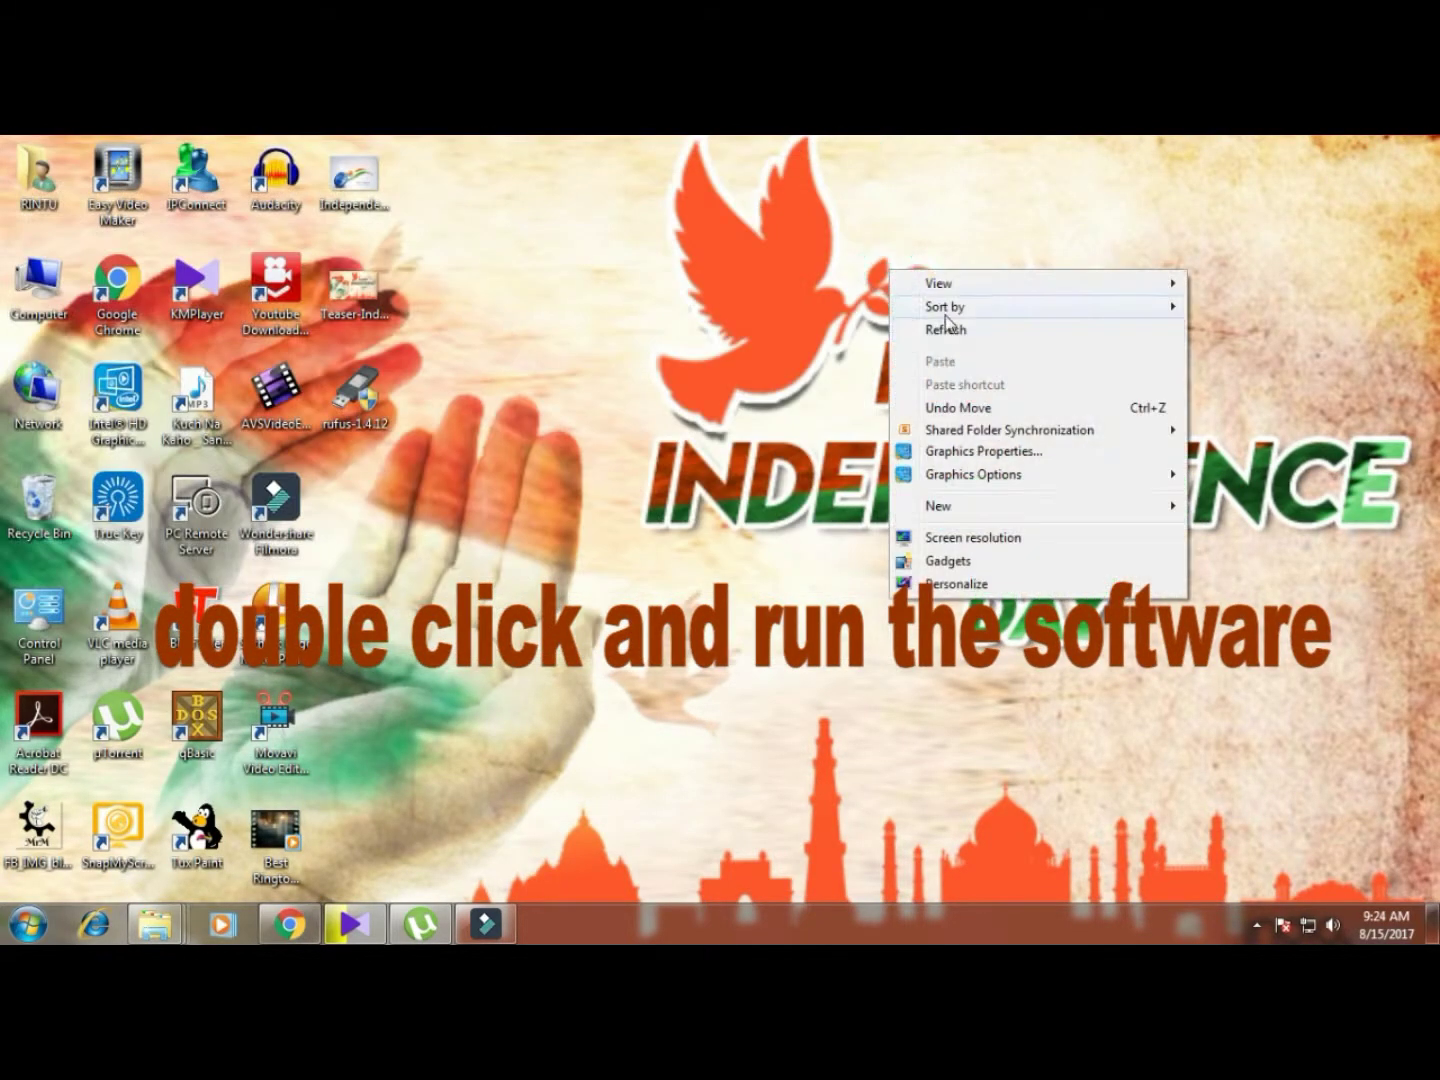
click(932, 310)
right_click(876, 248)
click(930, 314)
right_click(878, 248)
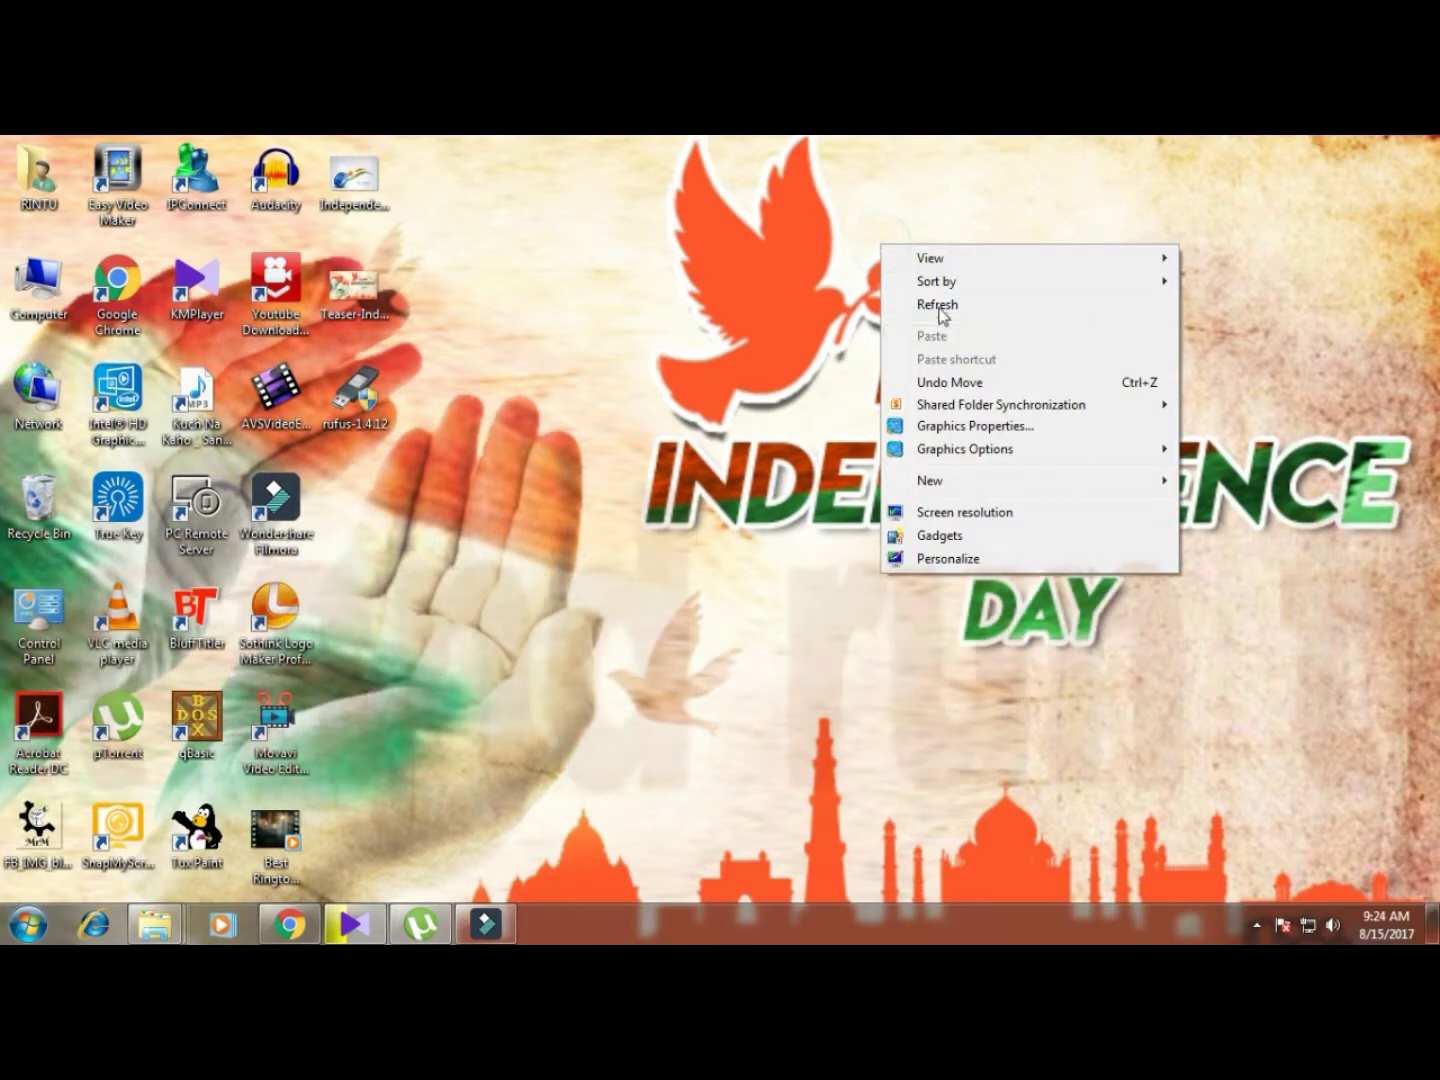
click(932, 308)
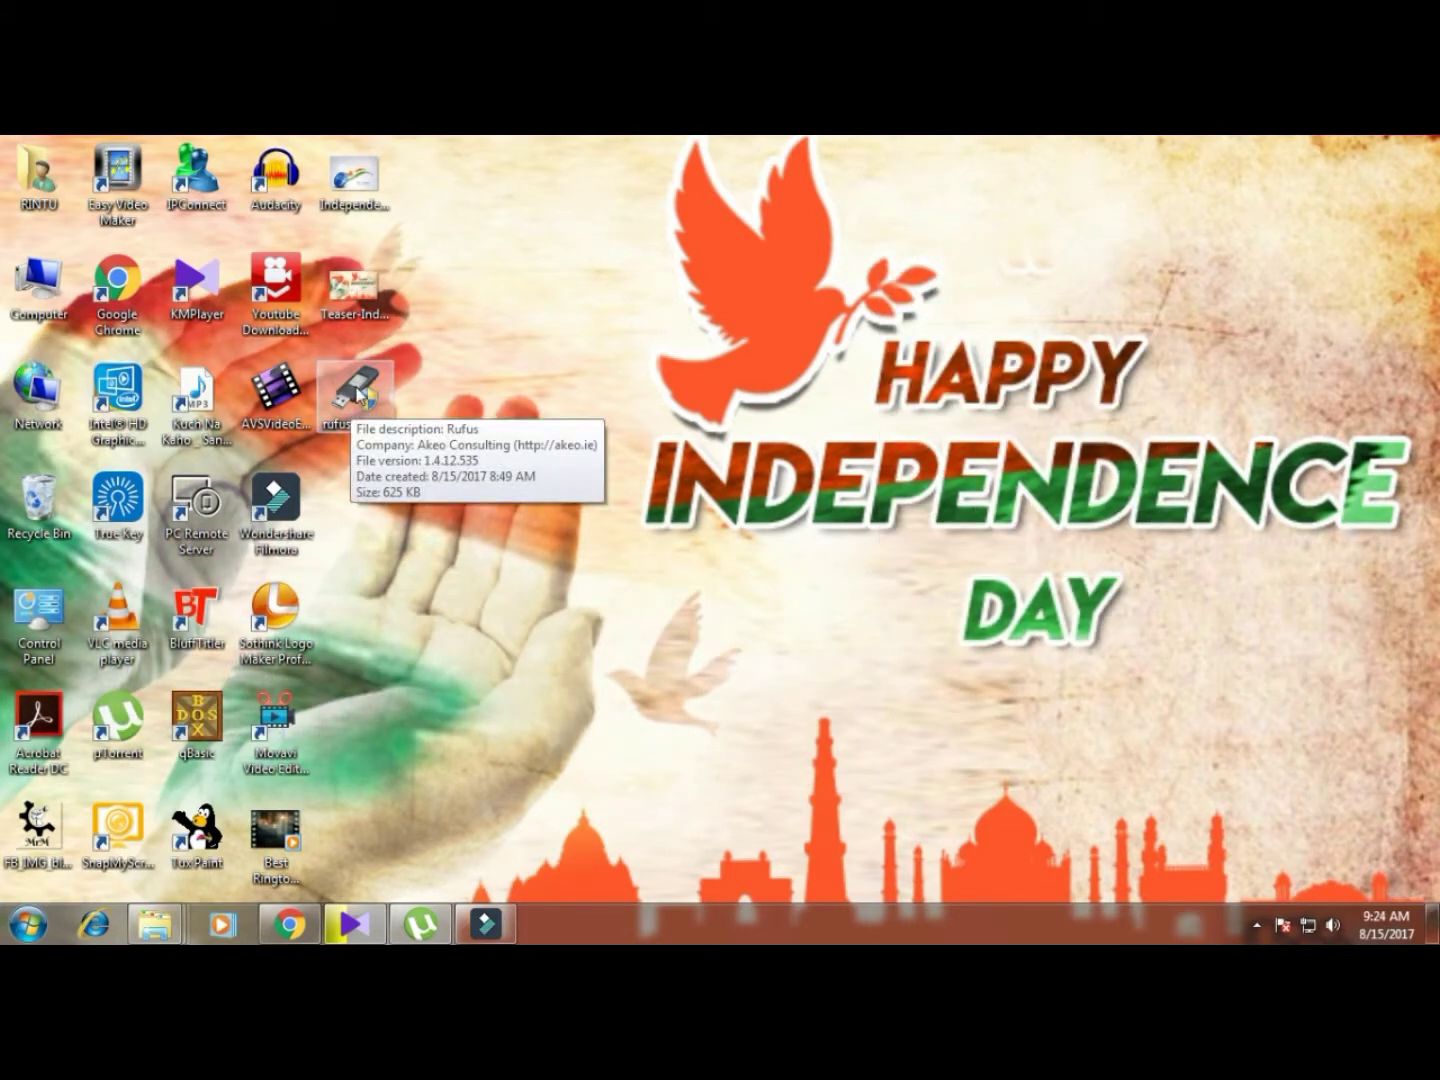
click(514, 388)
click(342, 405)
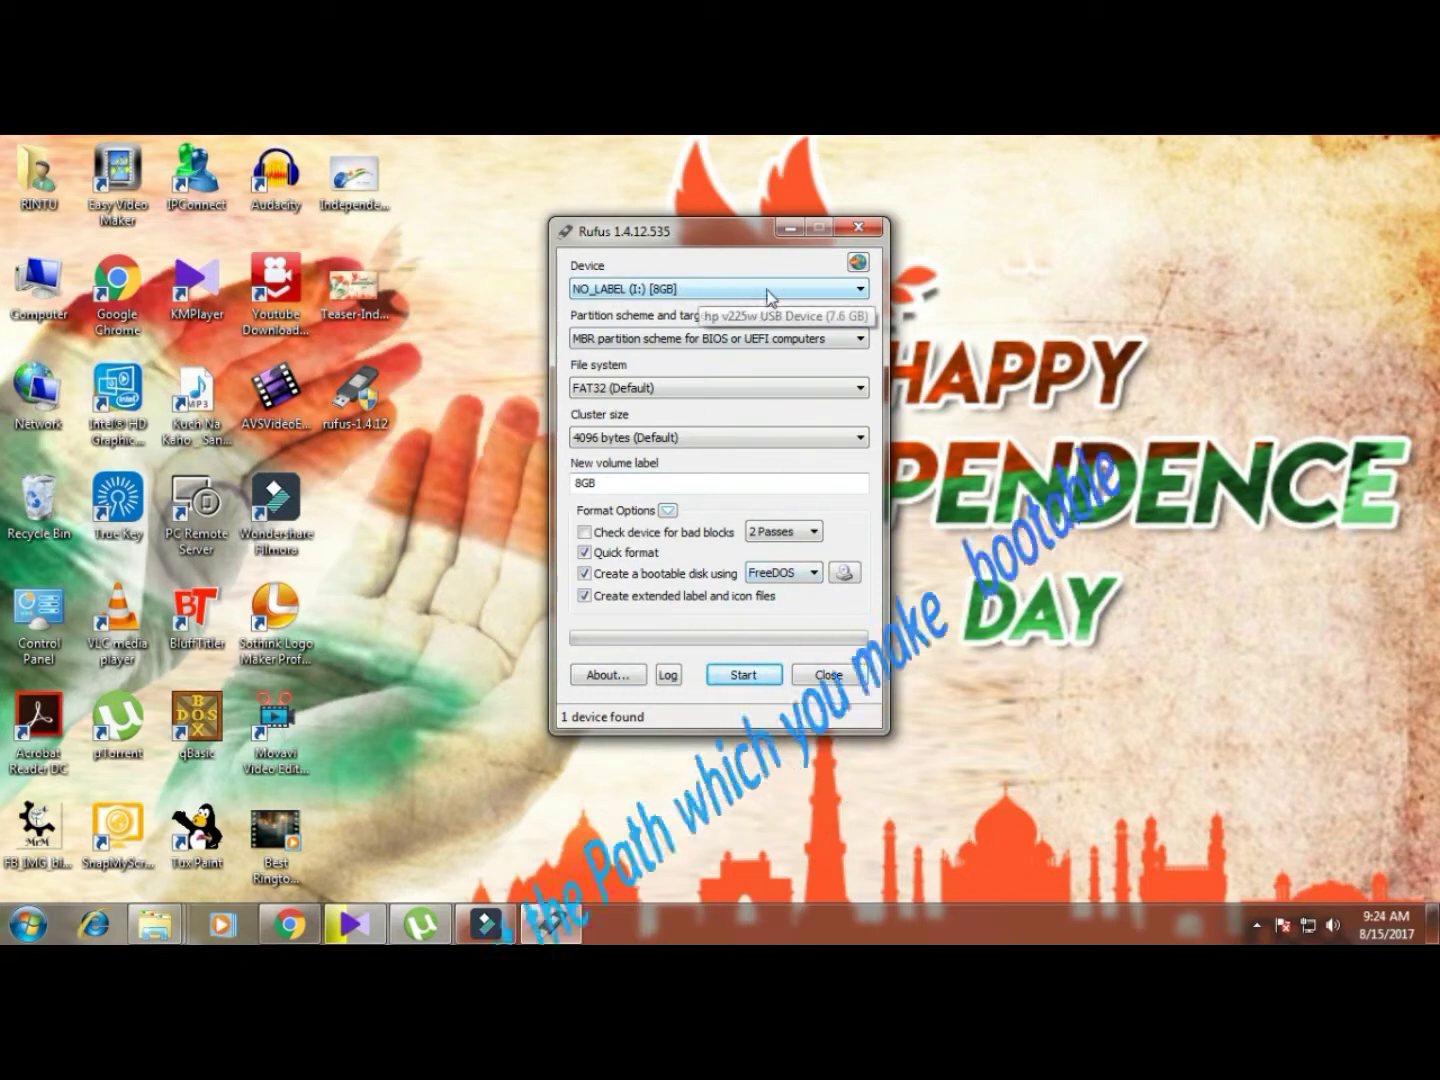
click(862, 229)
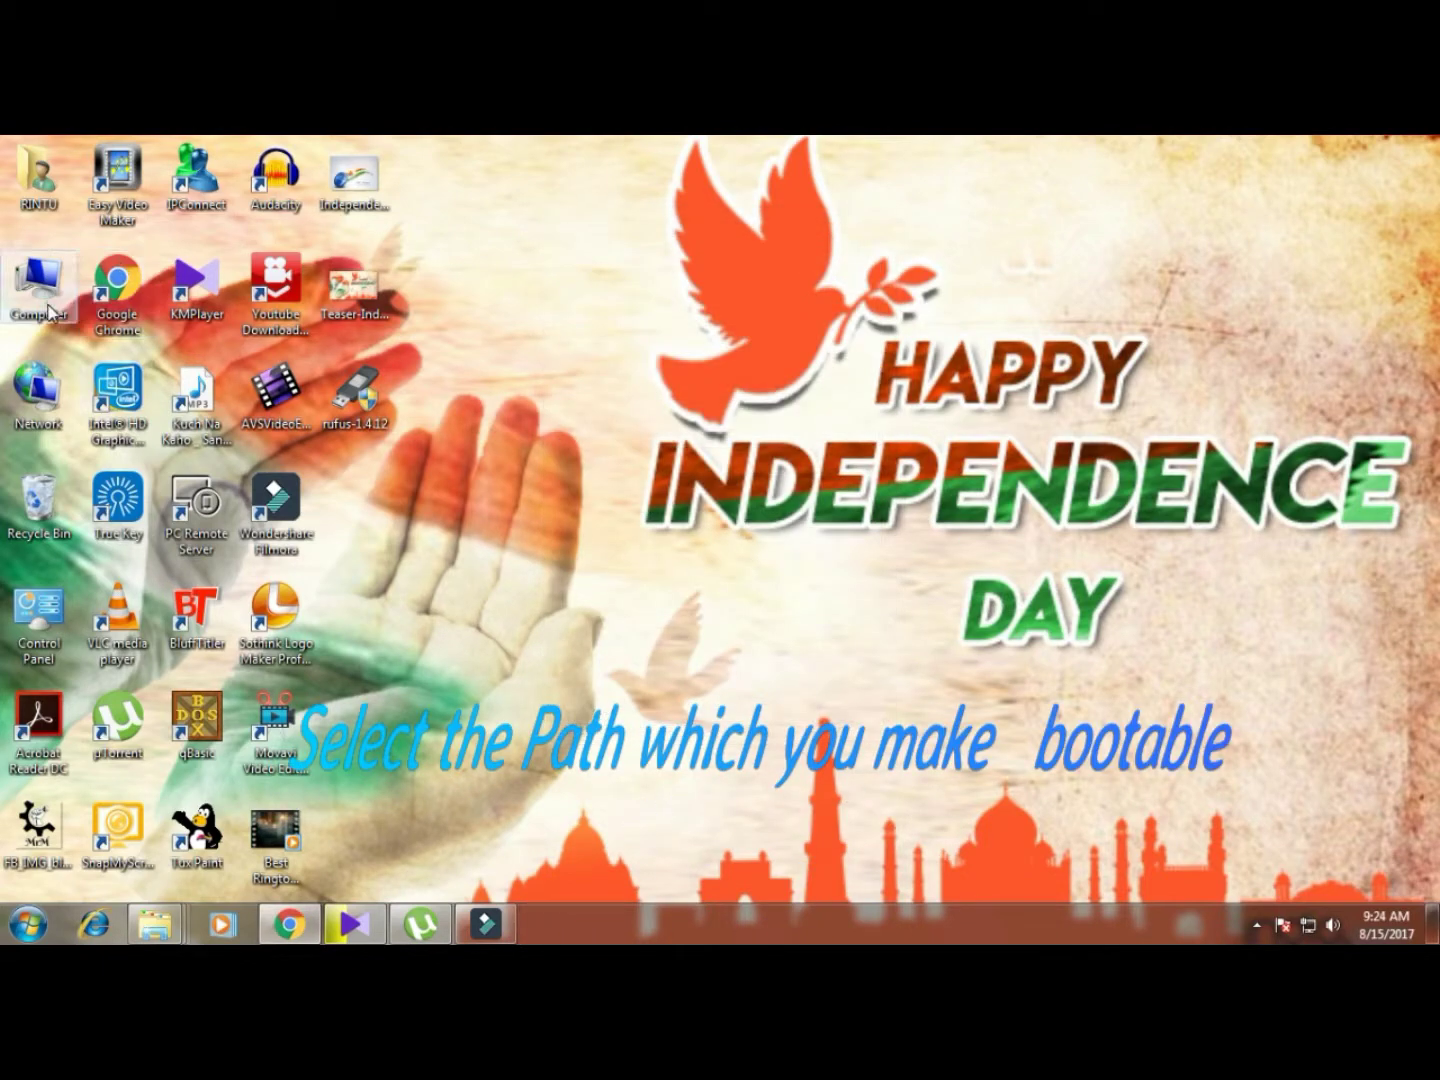
- Check Removable Disk (I:) among the computer's drives and return to the Rufus window
double_click(48, 310)
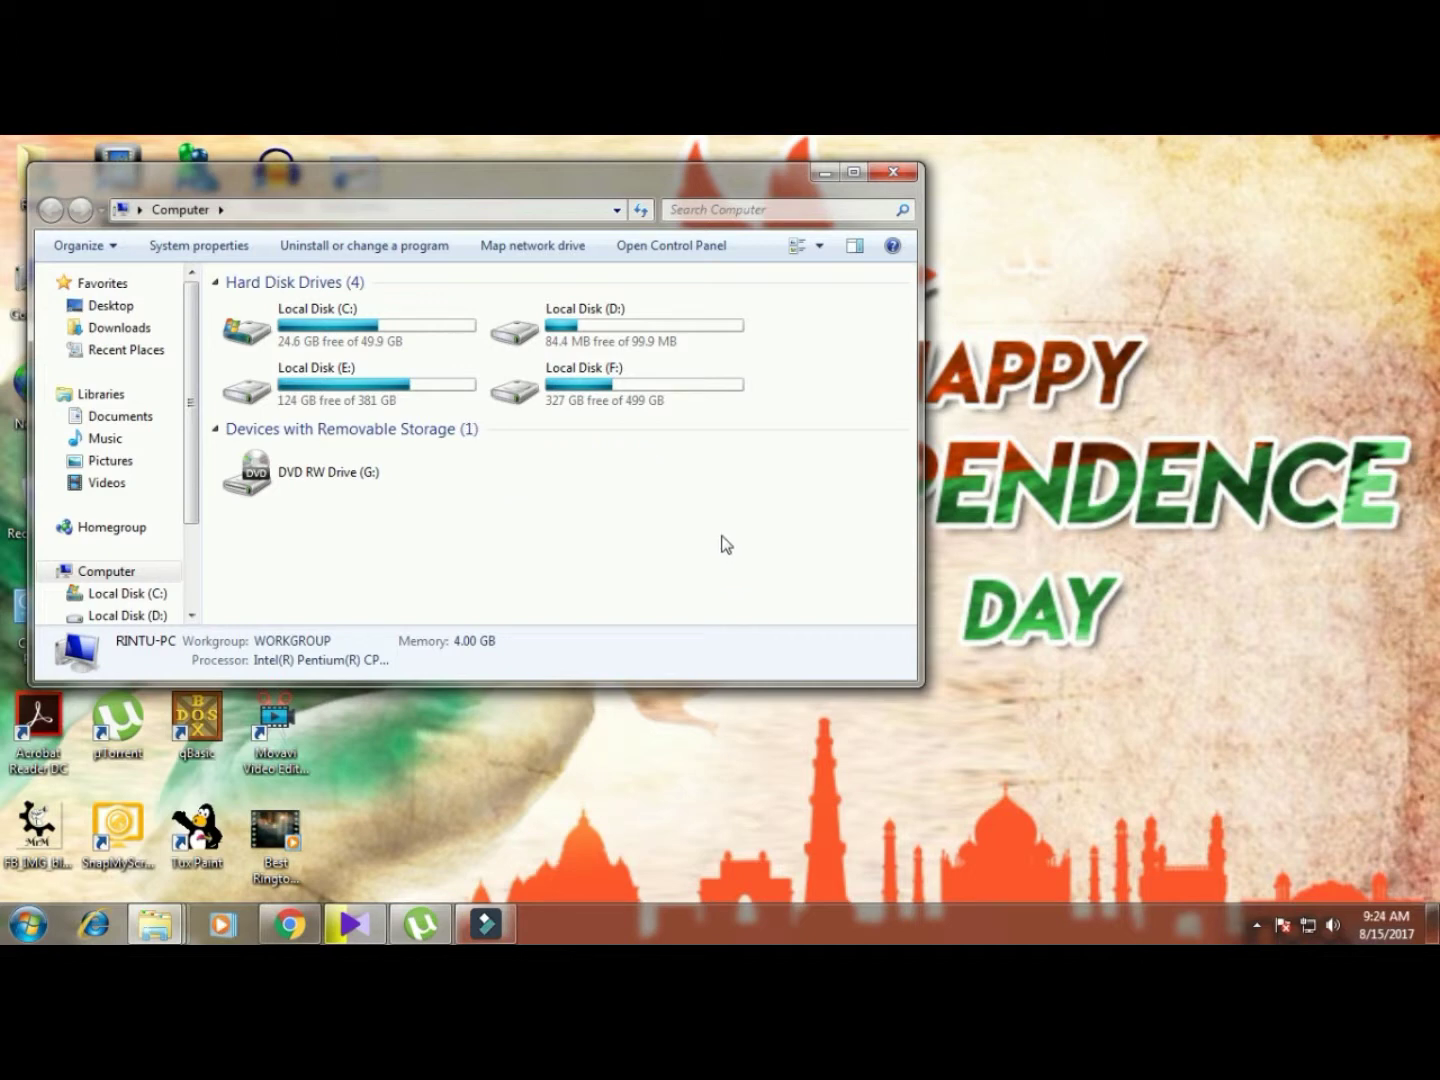
click(854, 174)
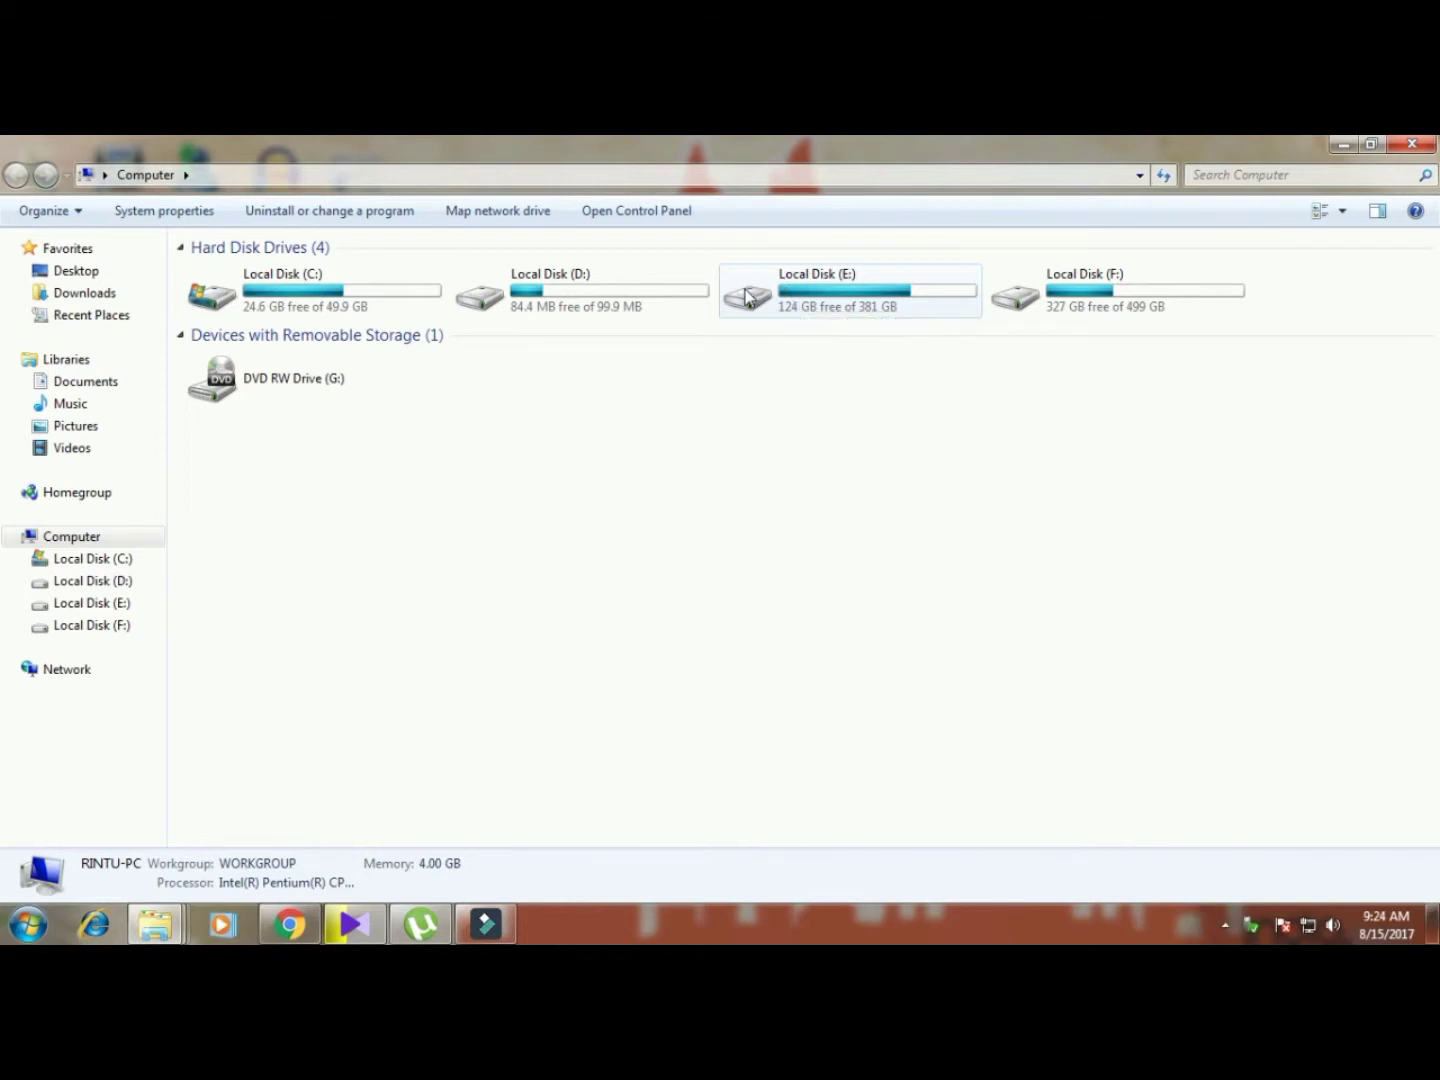
click(867, 253)
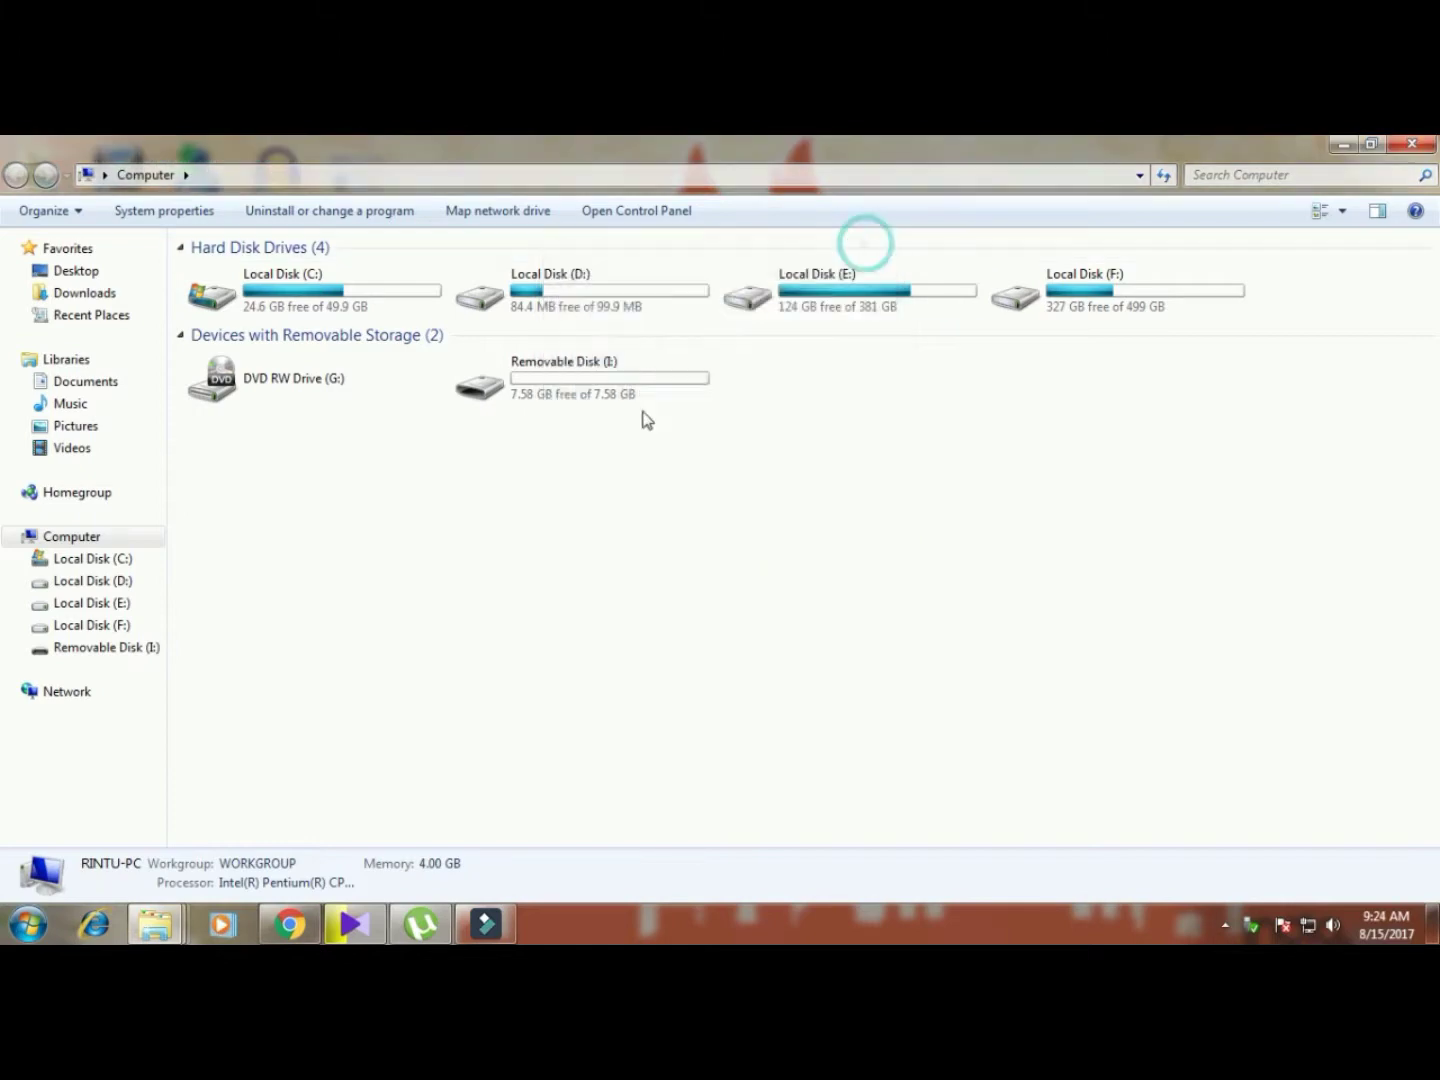
double_click(627, 376)
click(1430, 144)
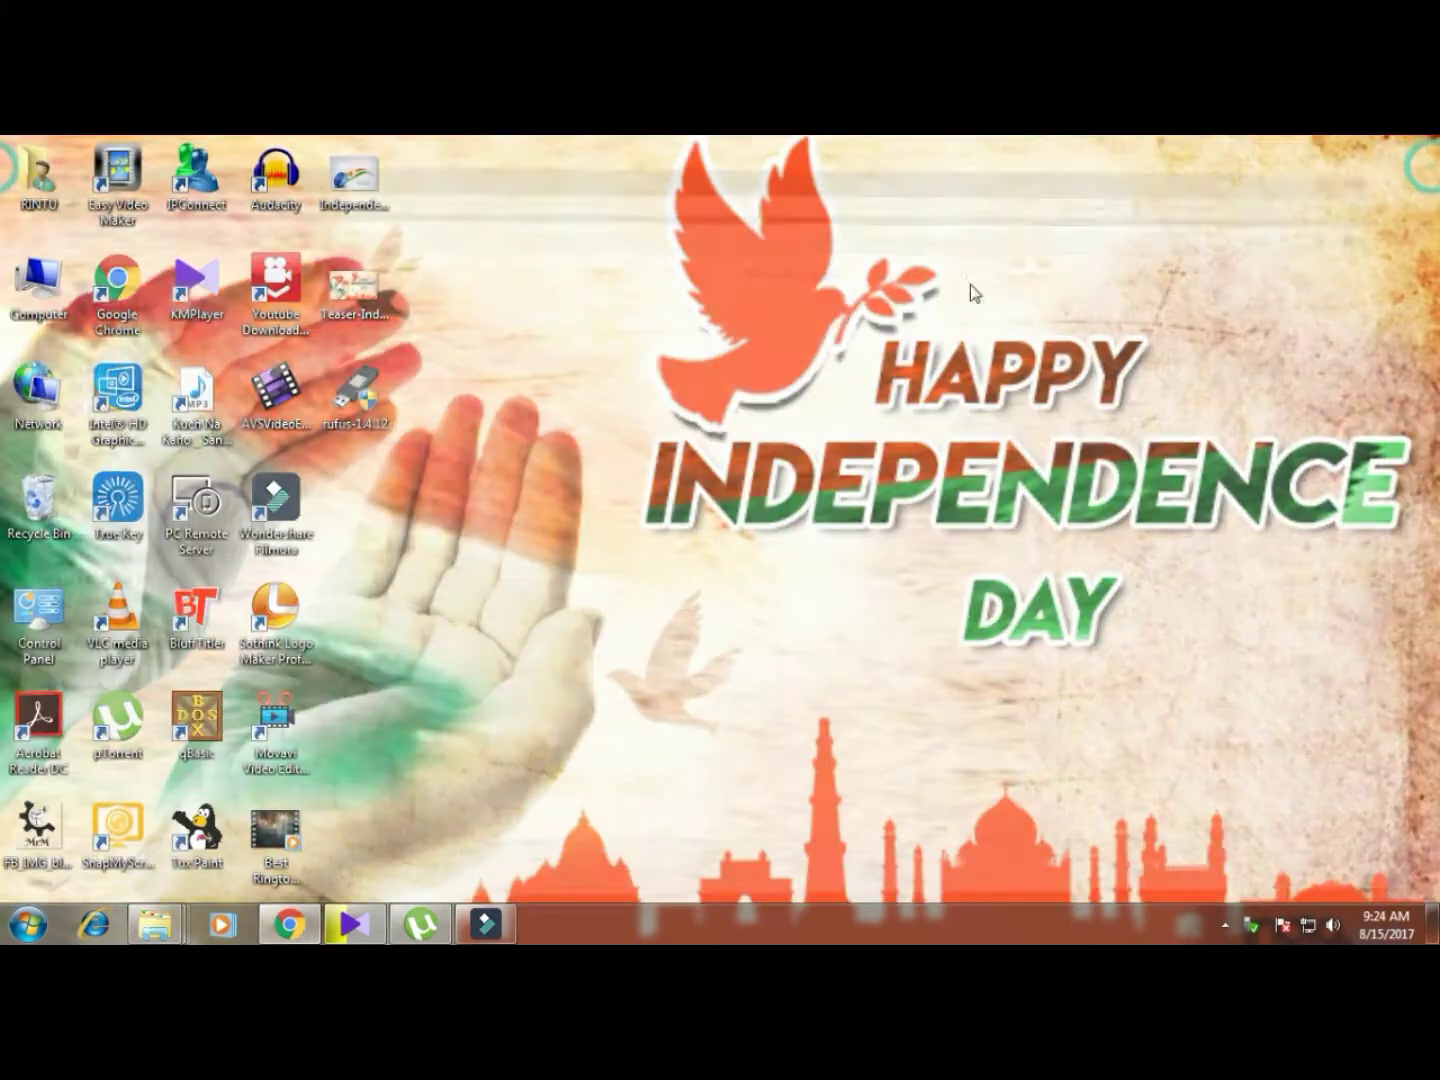
double_click(40, 288)
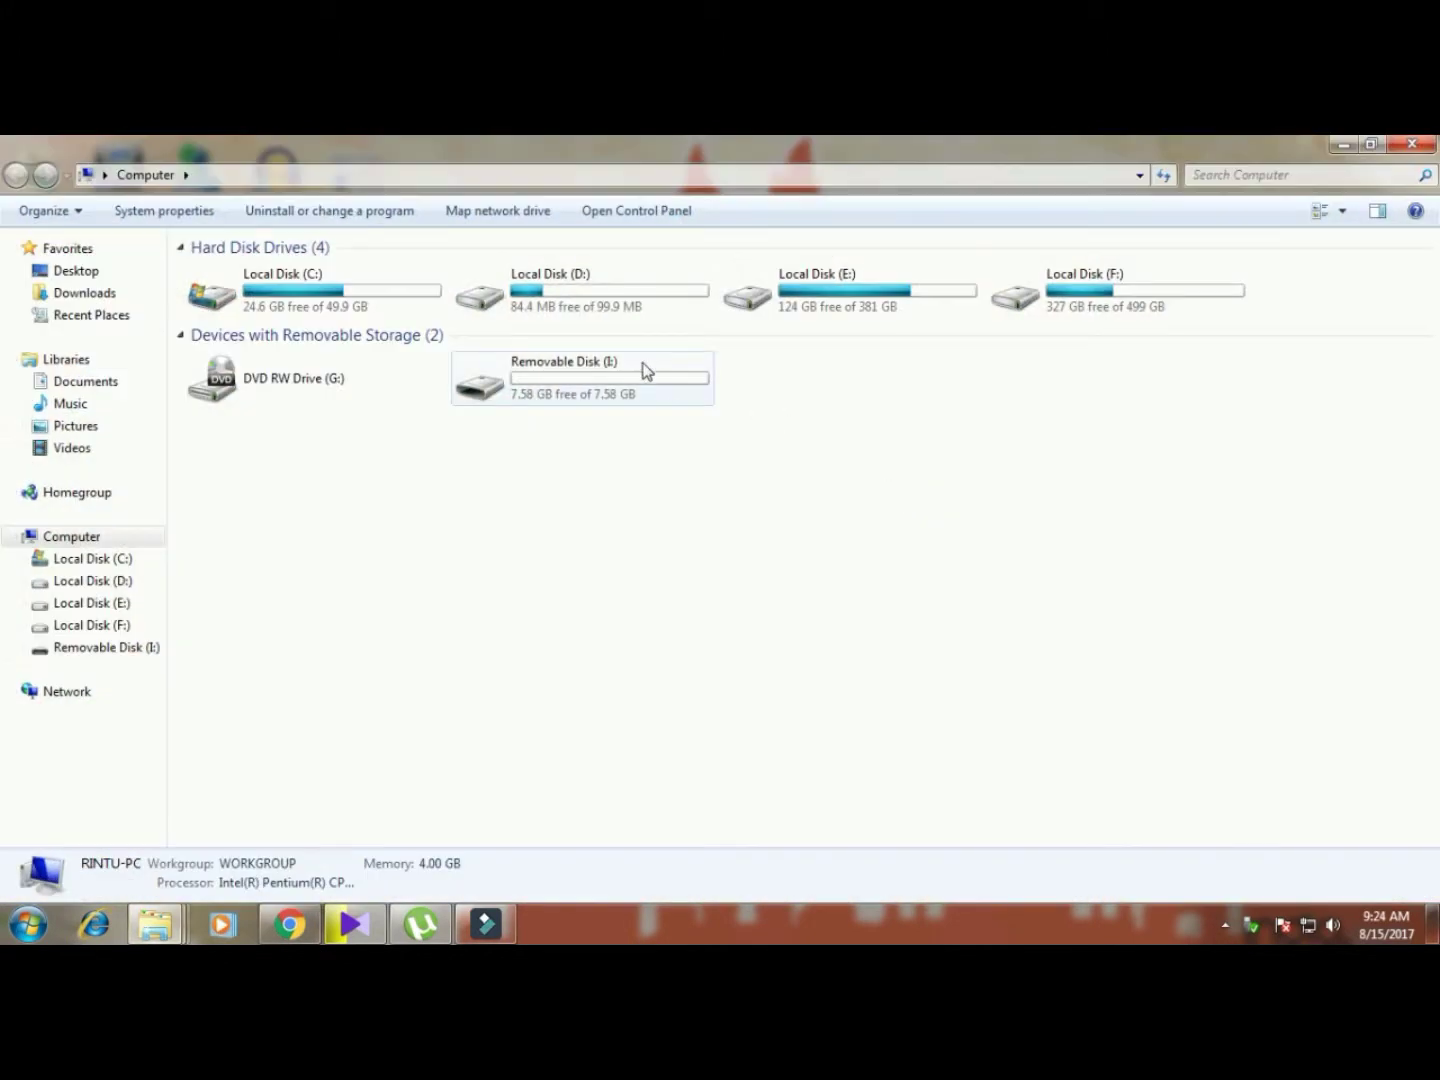
click(643, 373)
click(861, 431)
click(1412, 144)
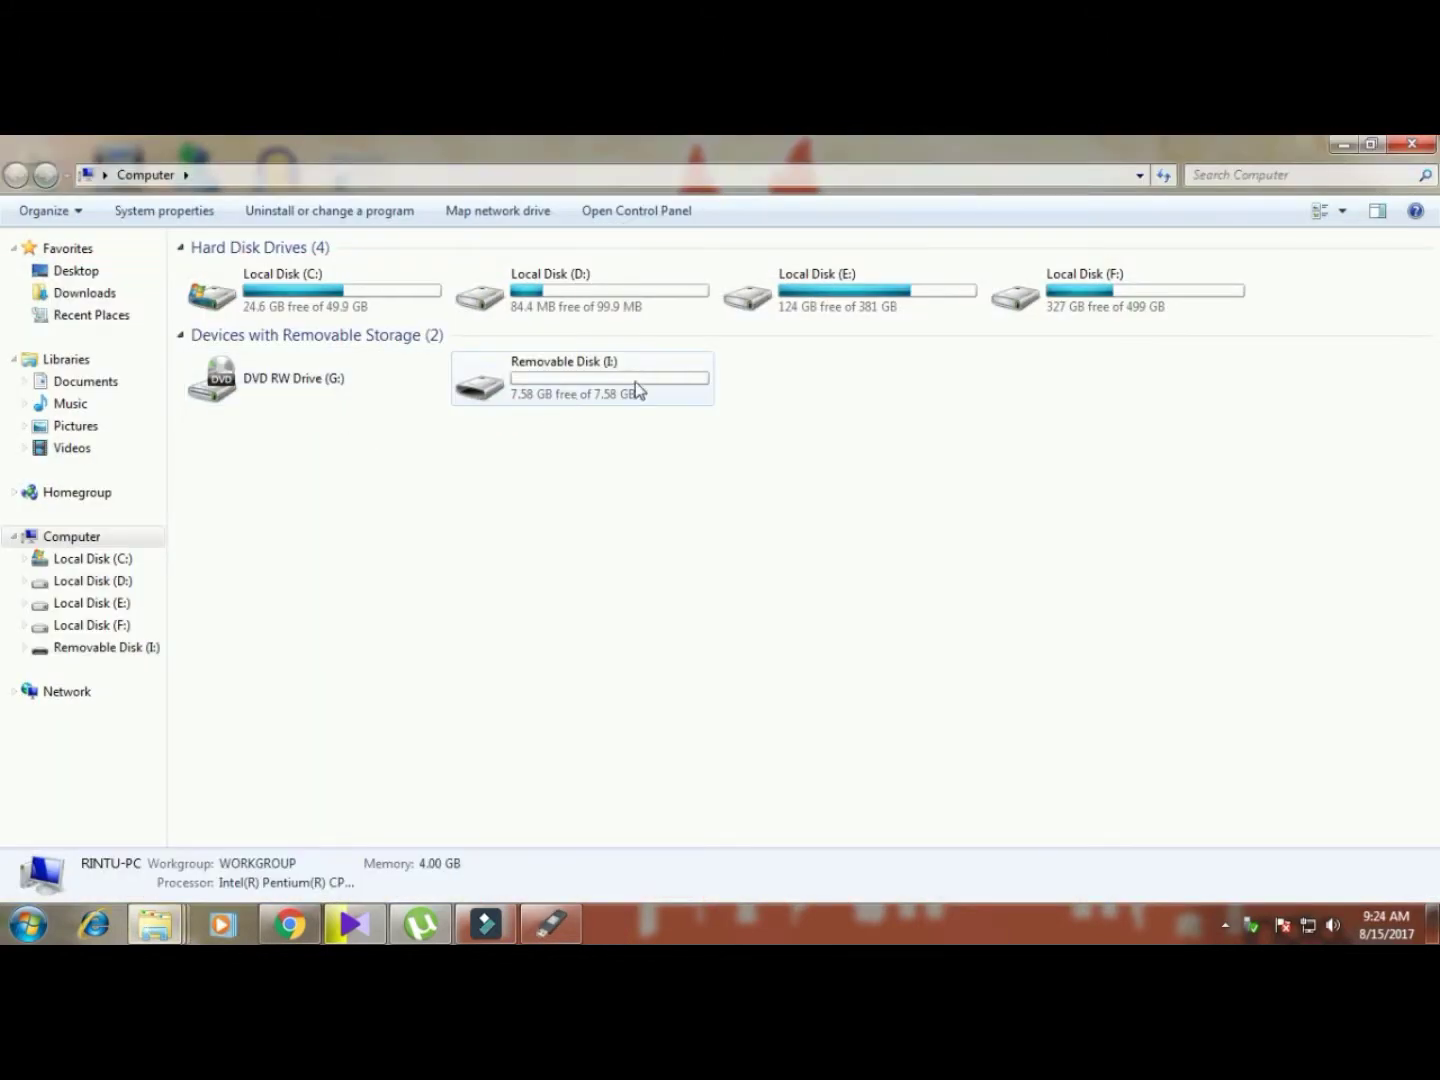
click(1343, 146)
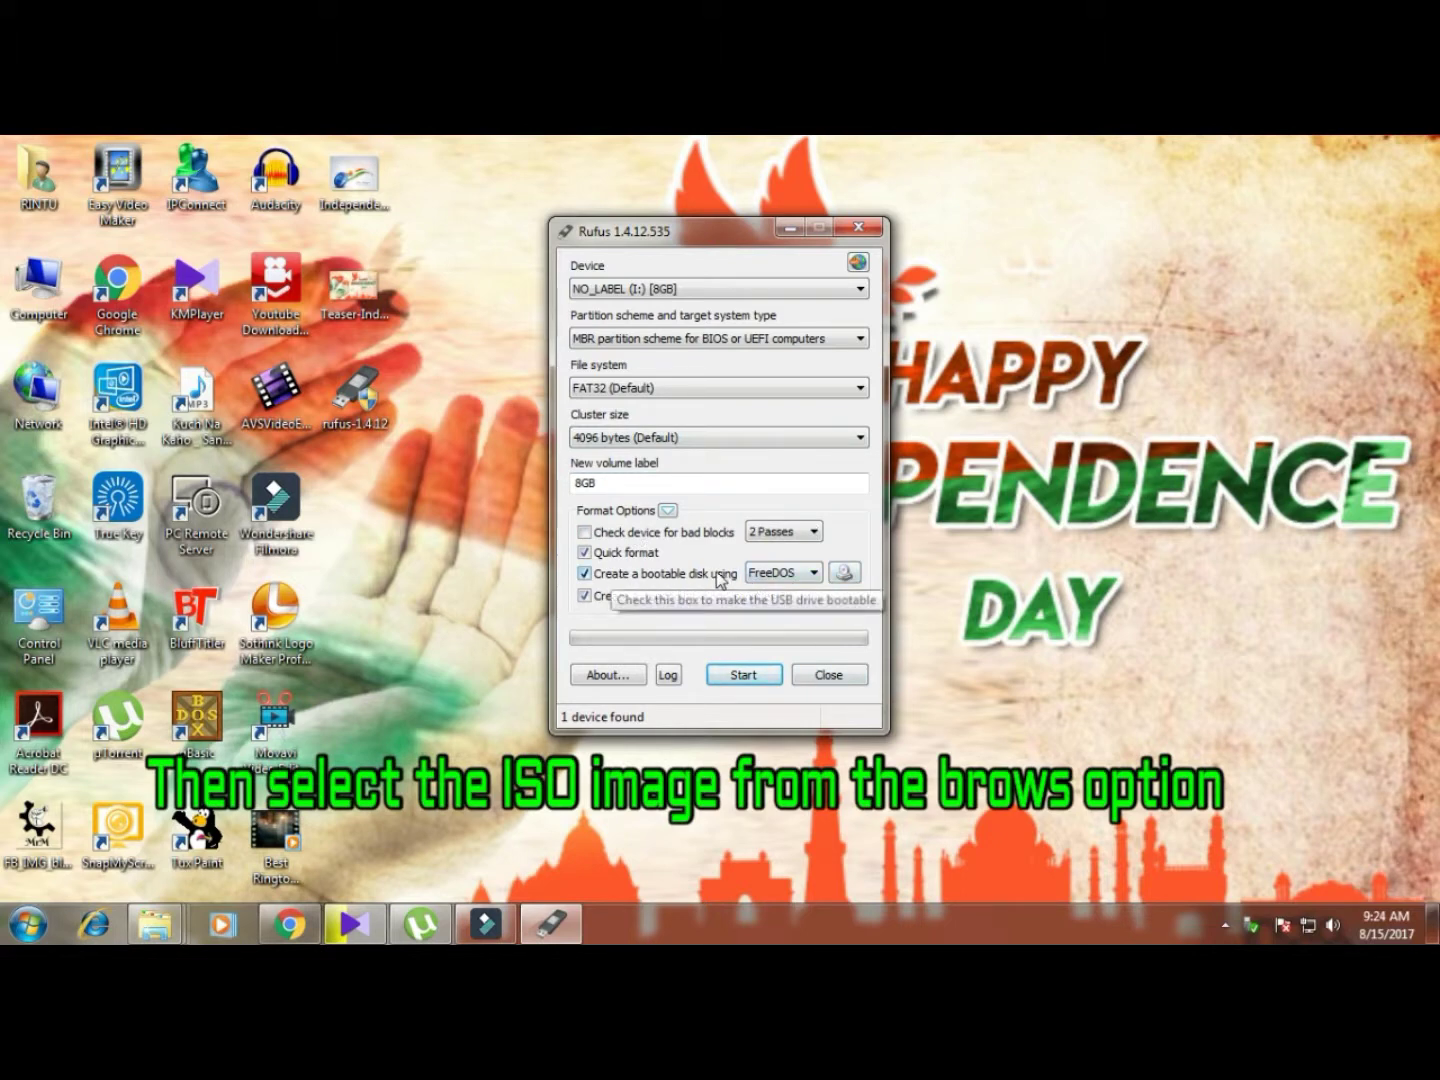
- Load the Windows 7 Super Lite Edition Version 2017 ISO from the New folder inside download1 on Local Disk (F:) as the boot image
click(845, 574)
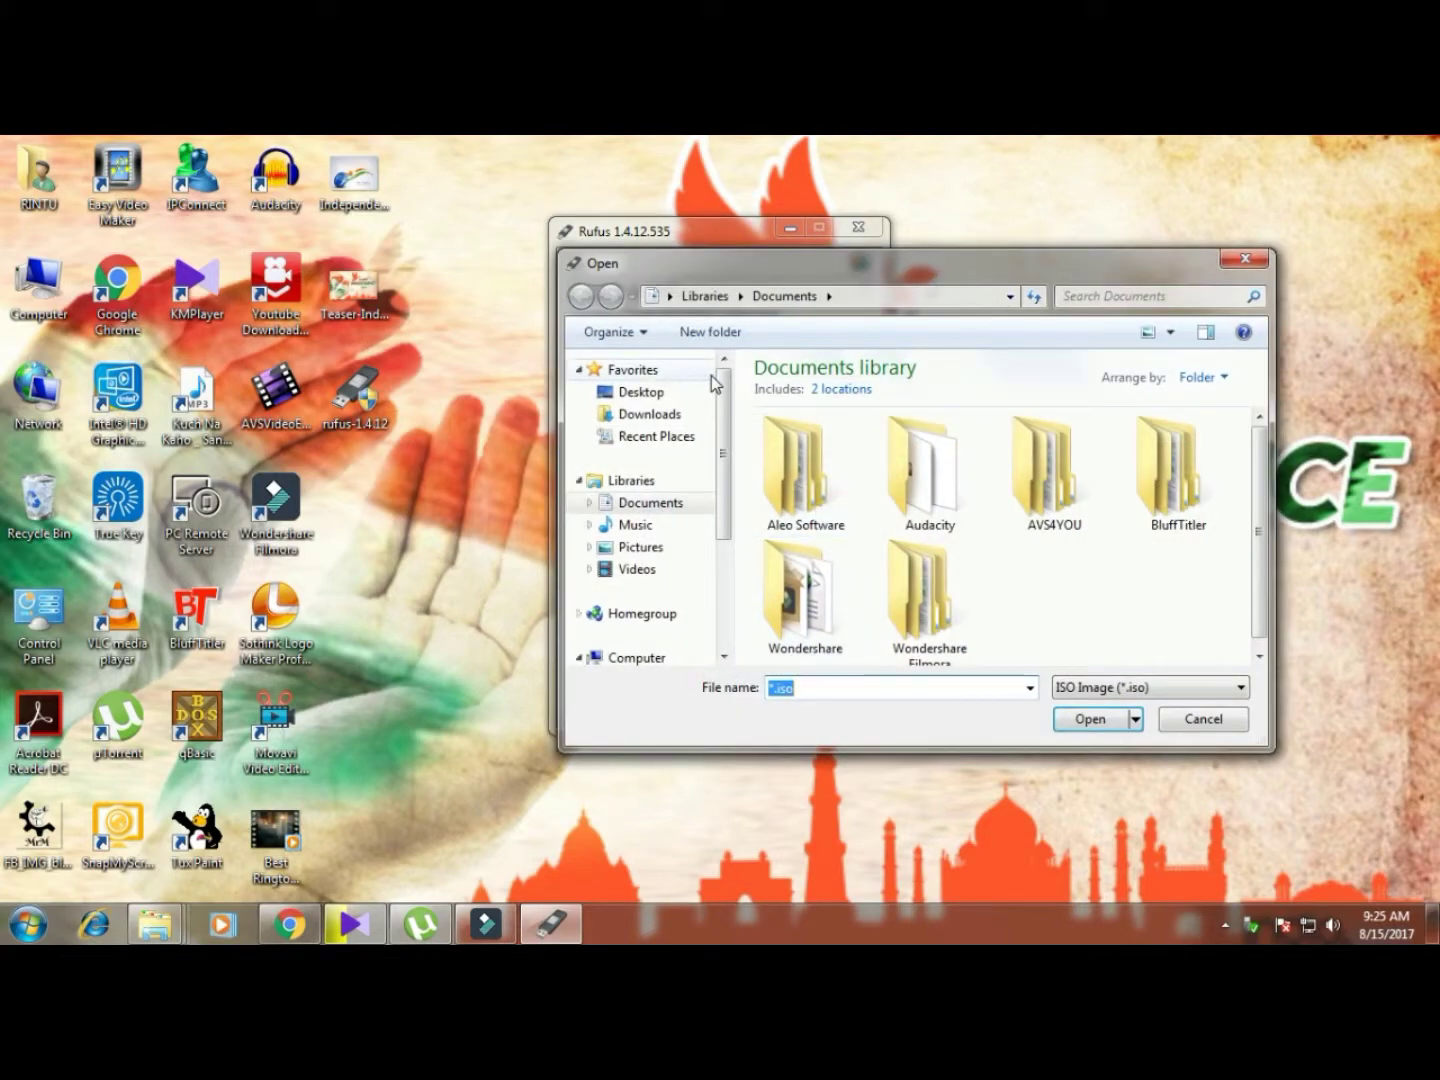
drag(722, 395, 733, 514)
click(680, 565)
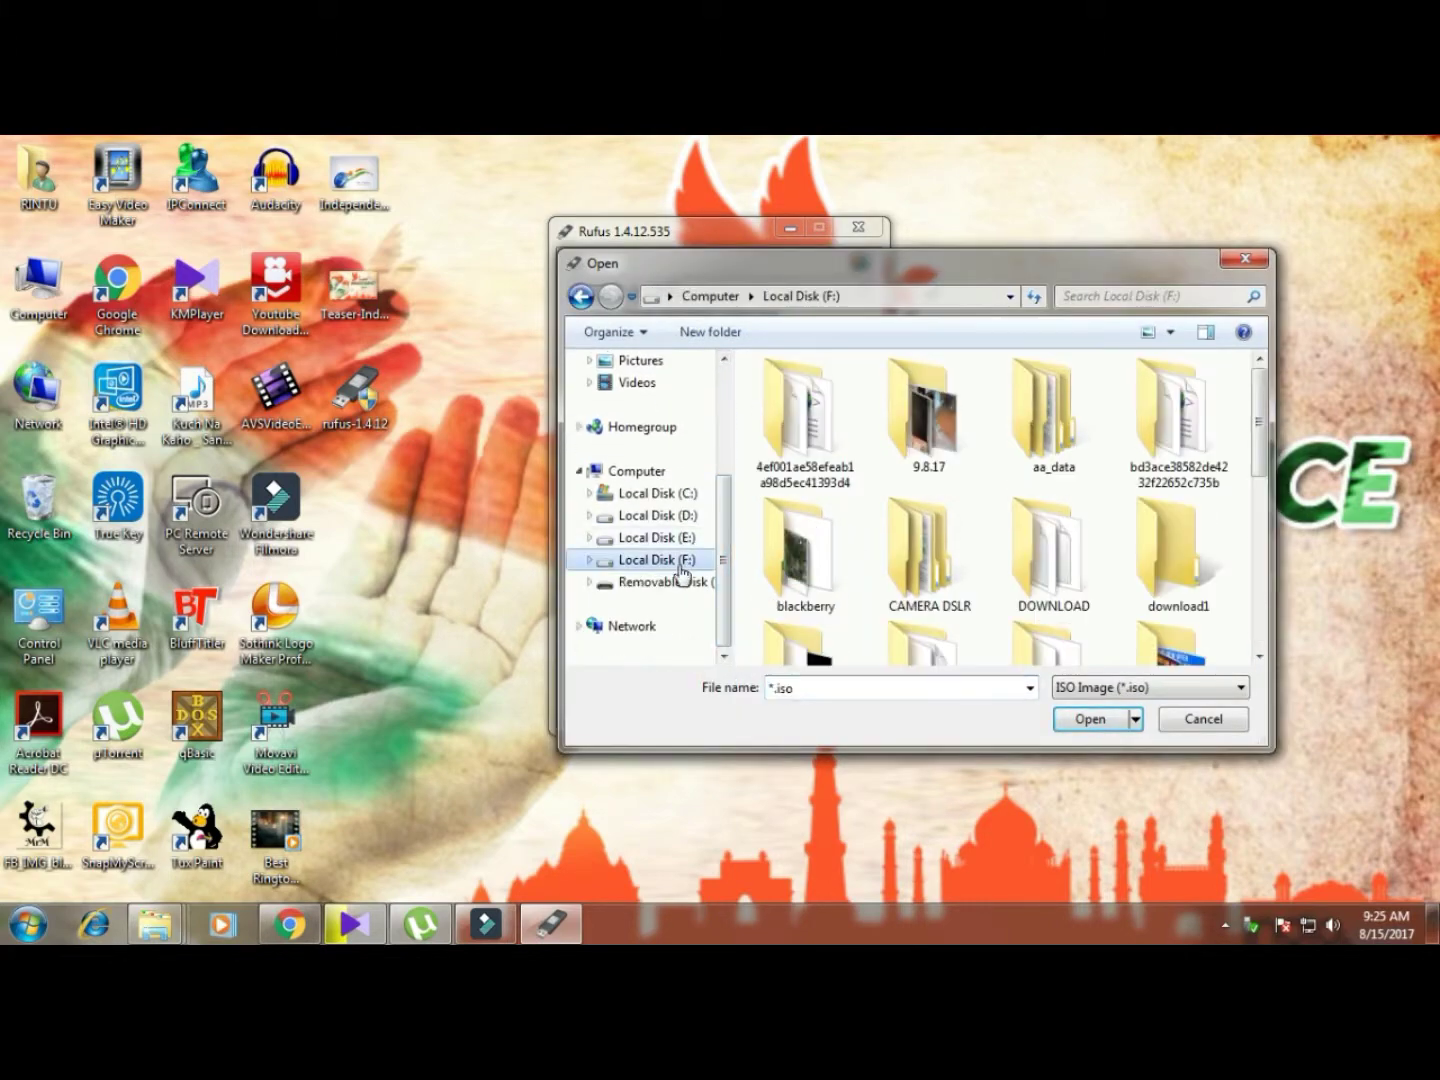
drag(1258, 455, 1258, 515)
double_click(1150, 411)
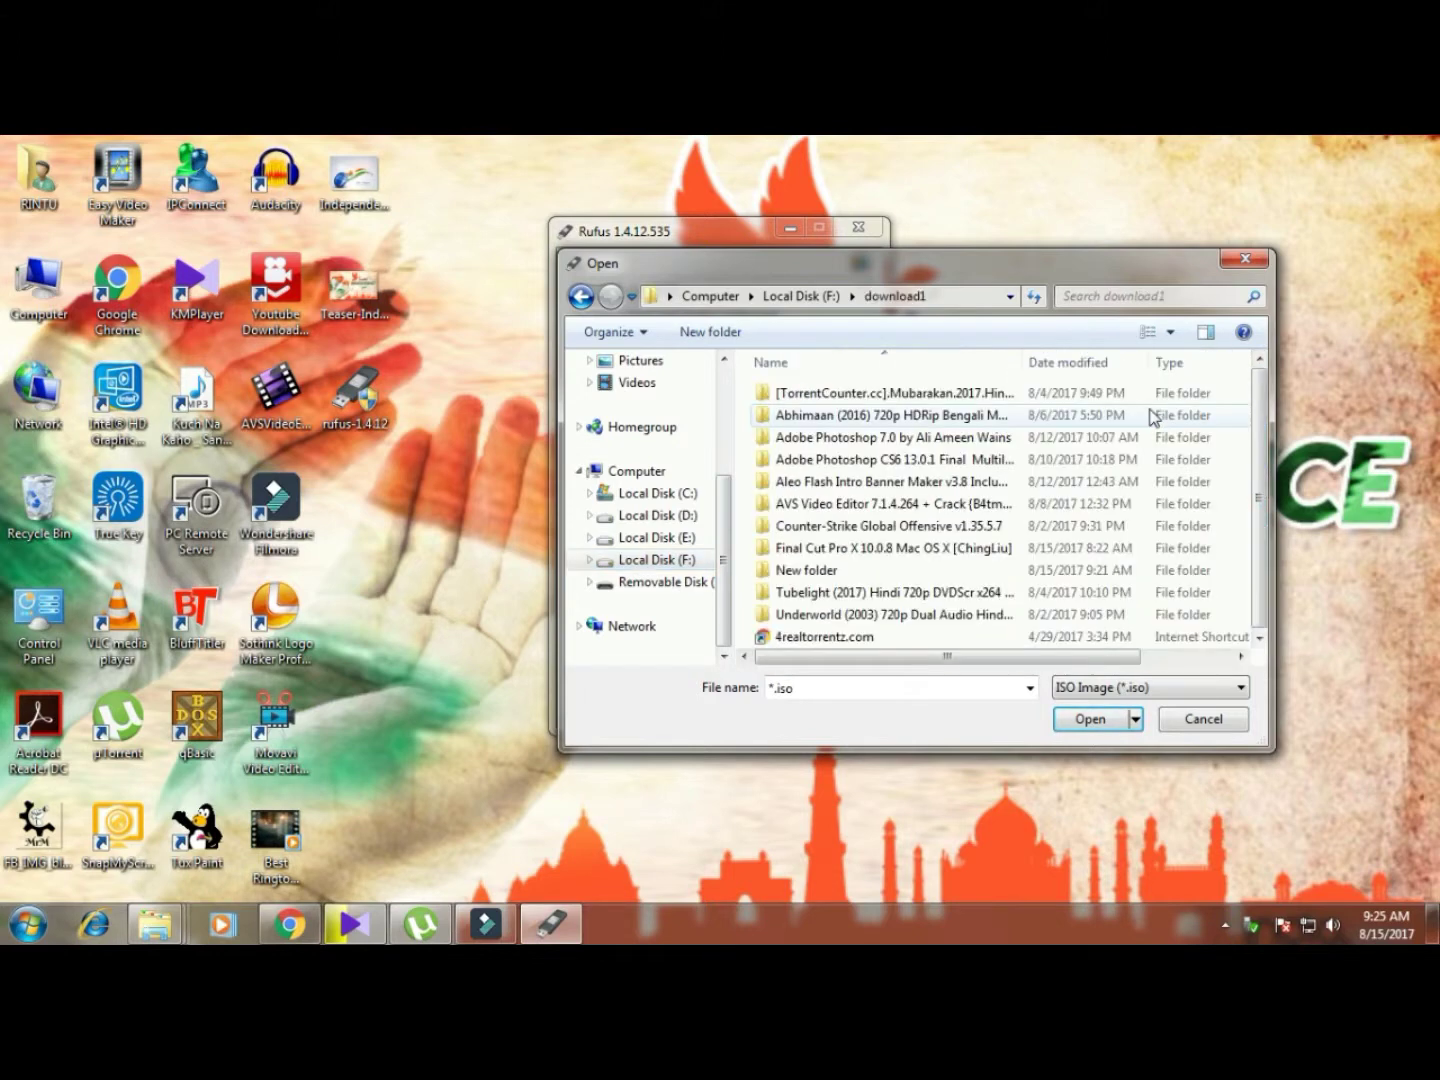
double_click(842, 572)
click(809, 398)
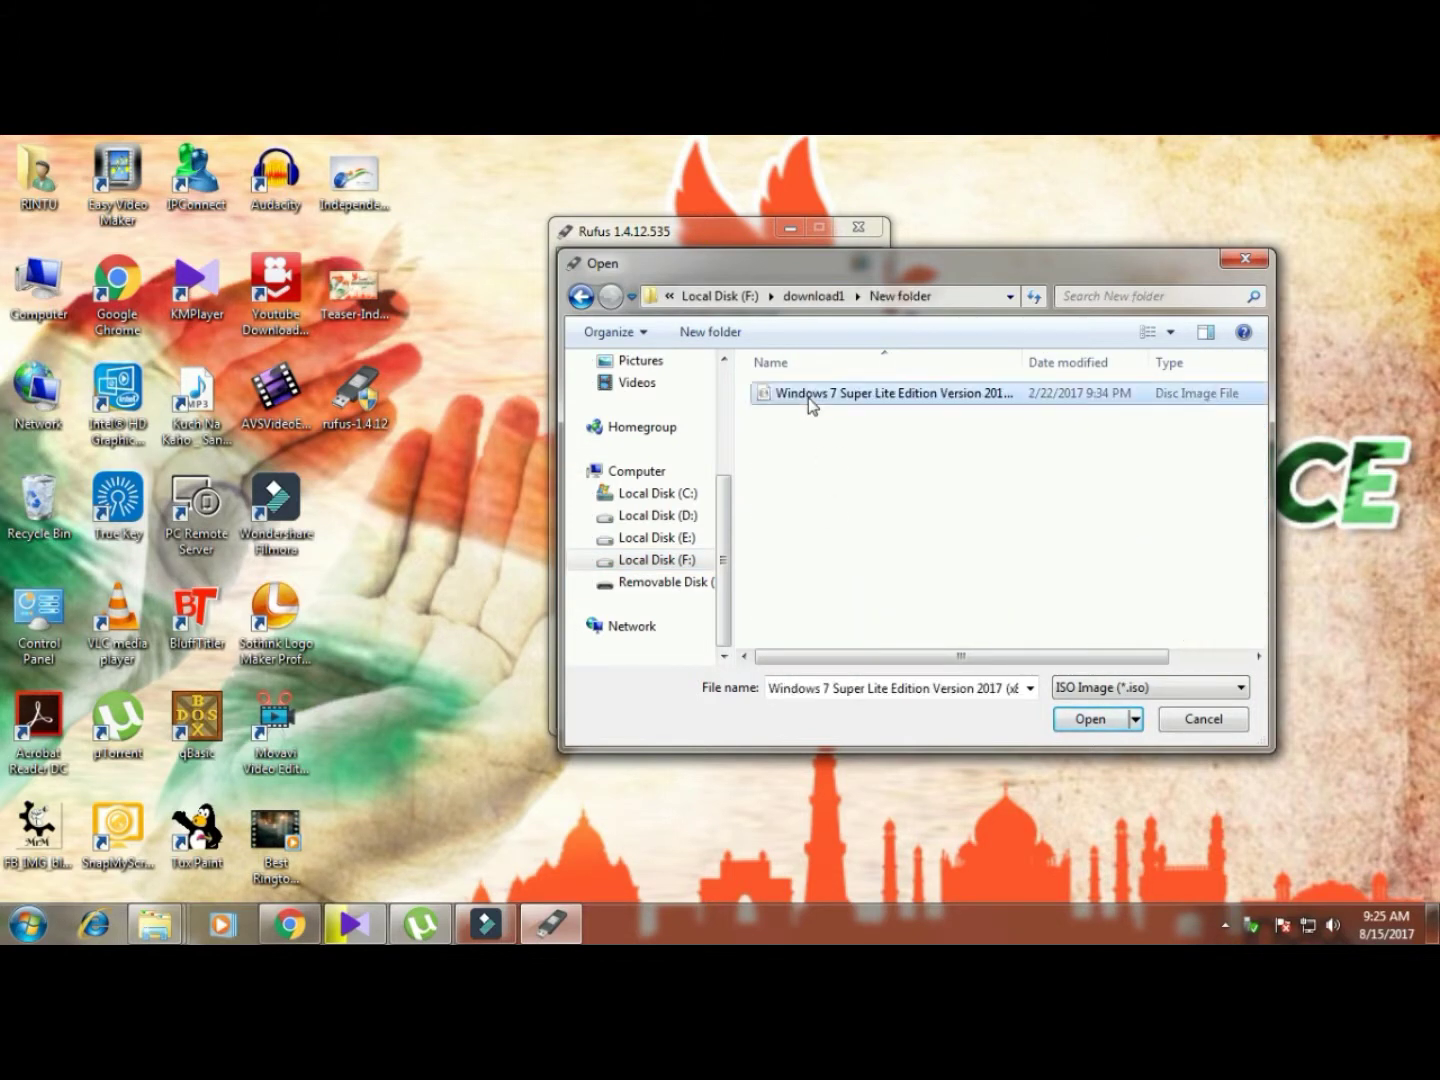
double_click(808, 397)
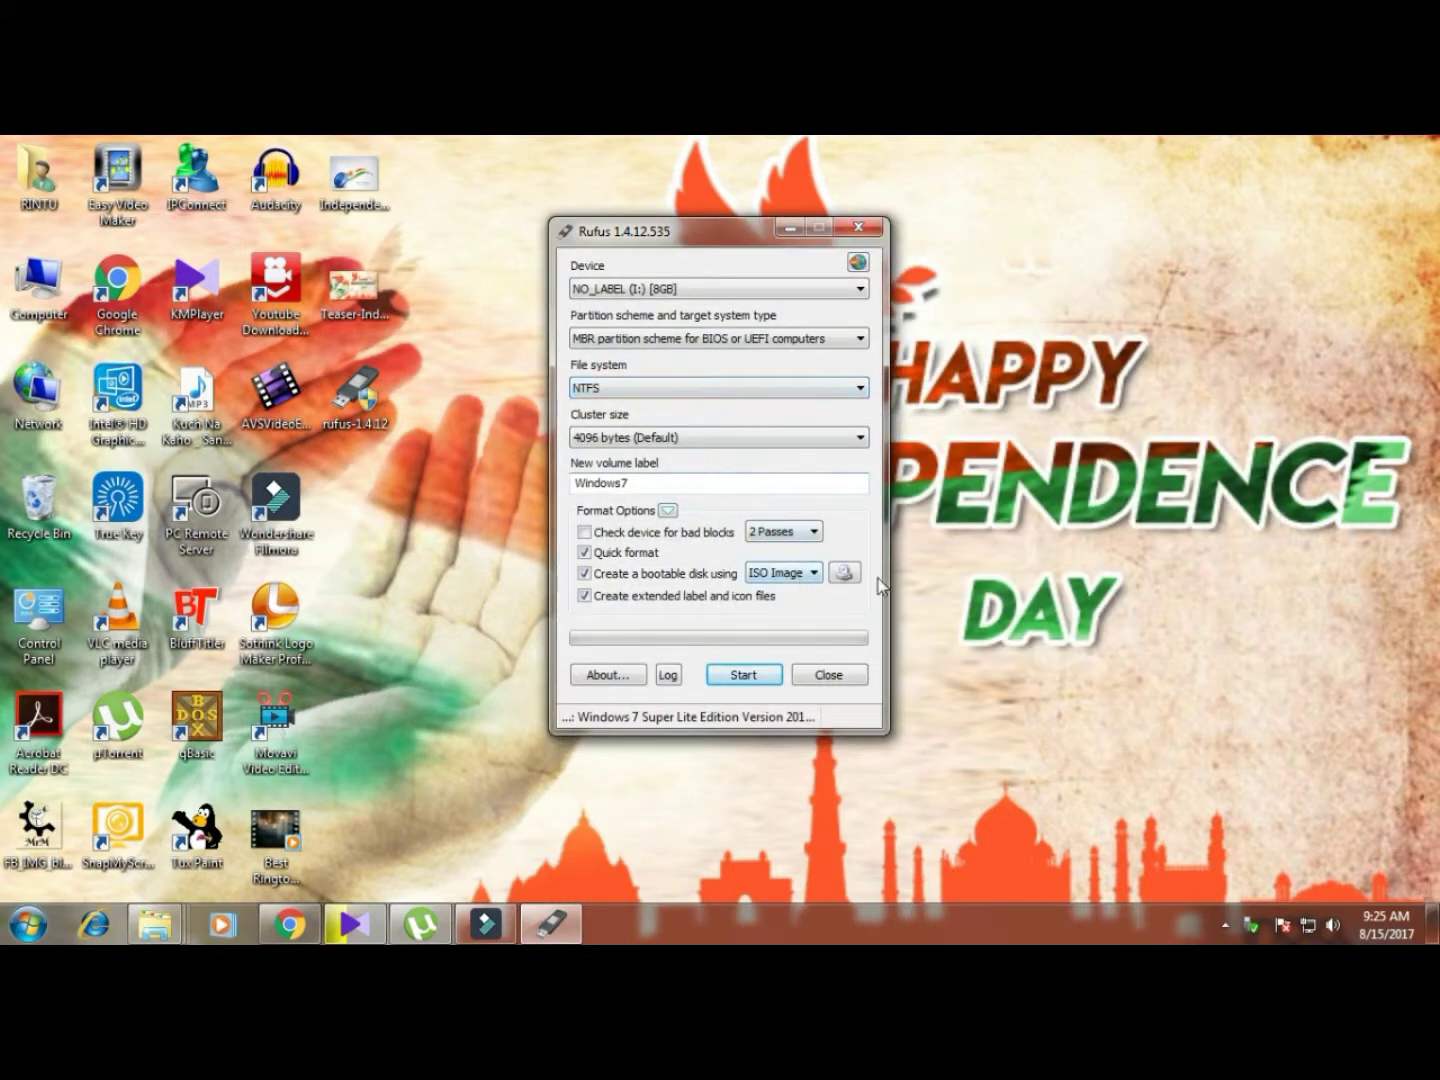
- Write the Windows 7 image to the 8GB USB drive (I:), accepting the erasure of its data, and close Rufus once finished
click(746, 676)
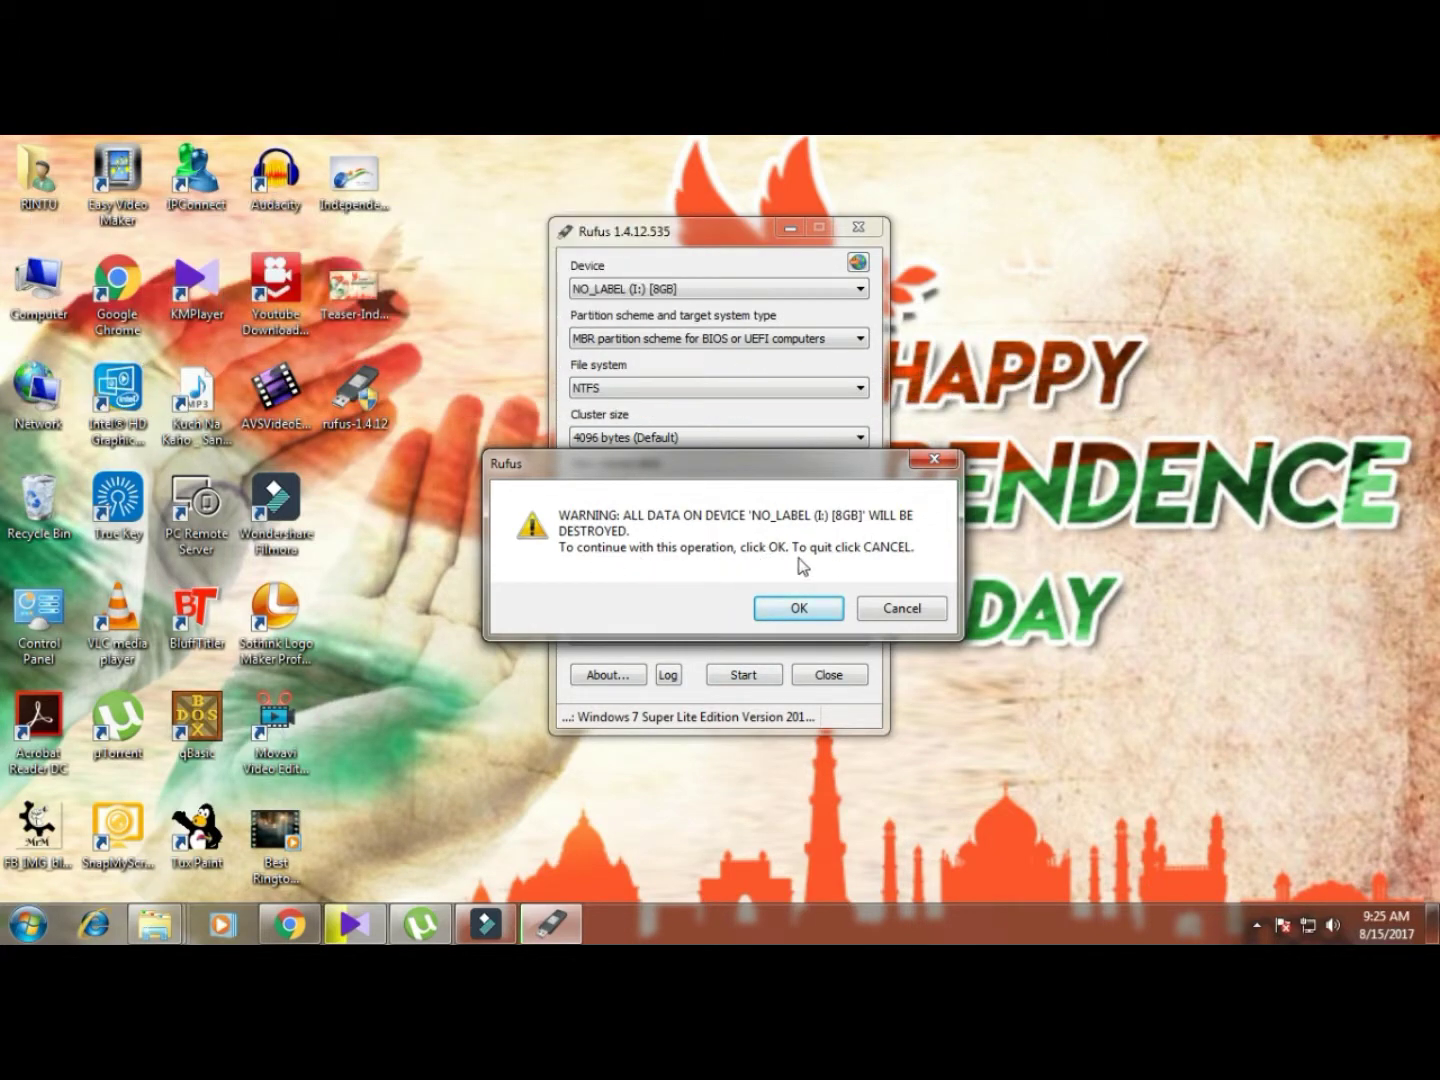
click(800, 606)
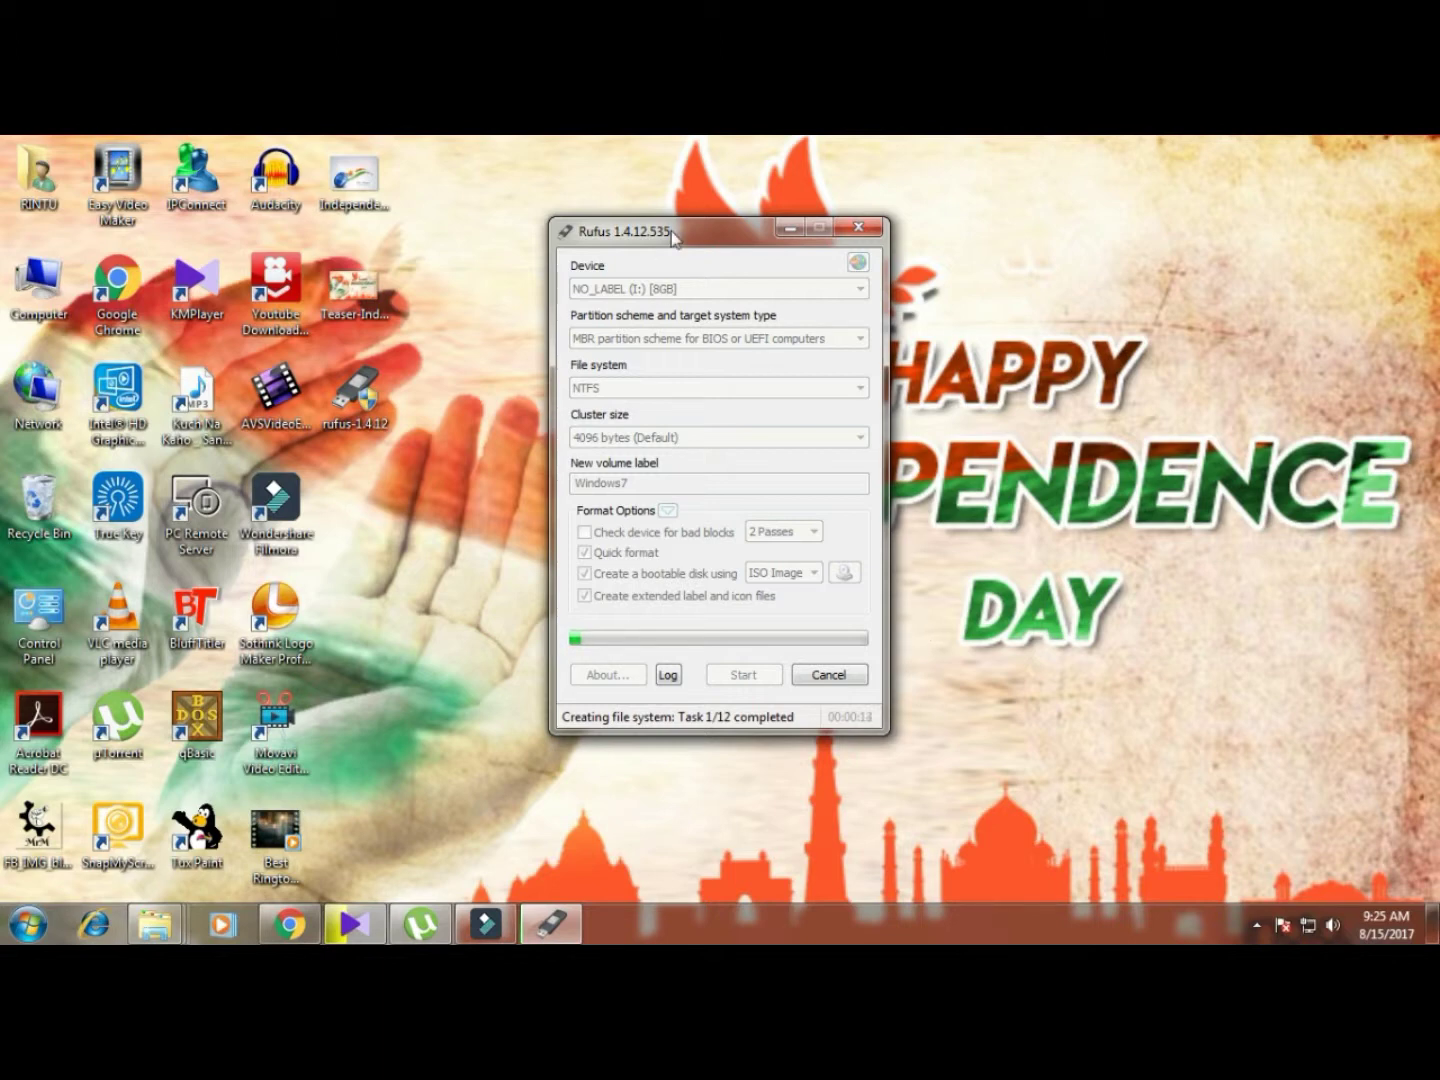
drag(672, 236, 542, 234)
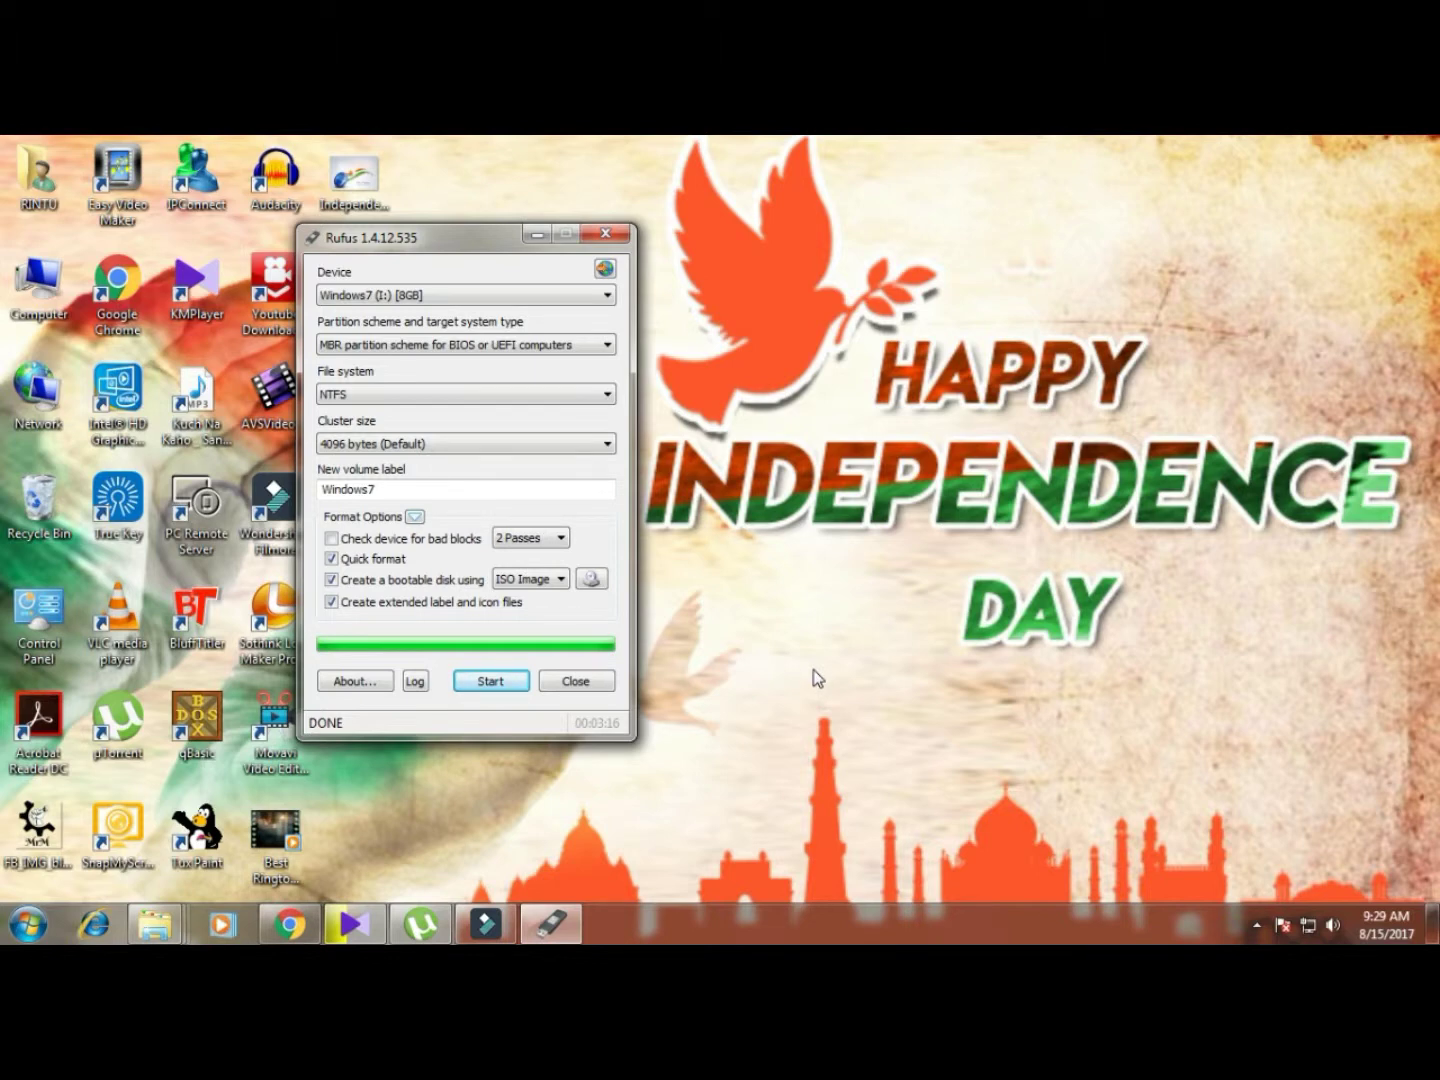
click(577, 681)
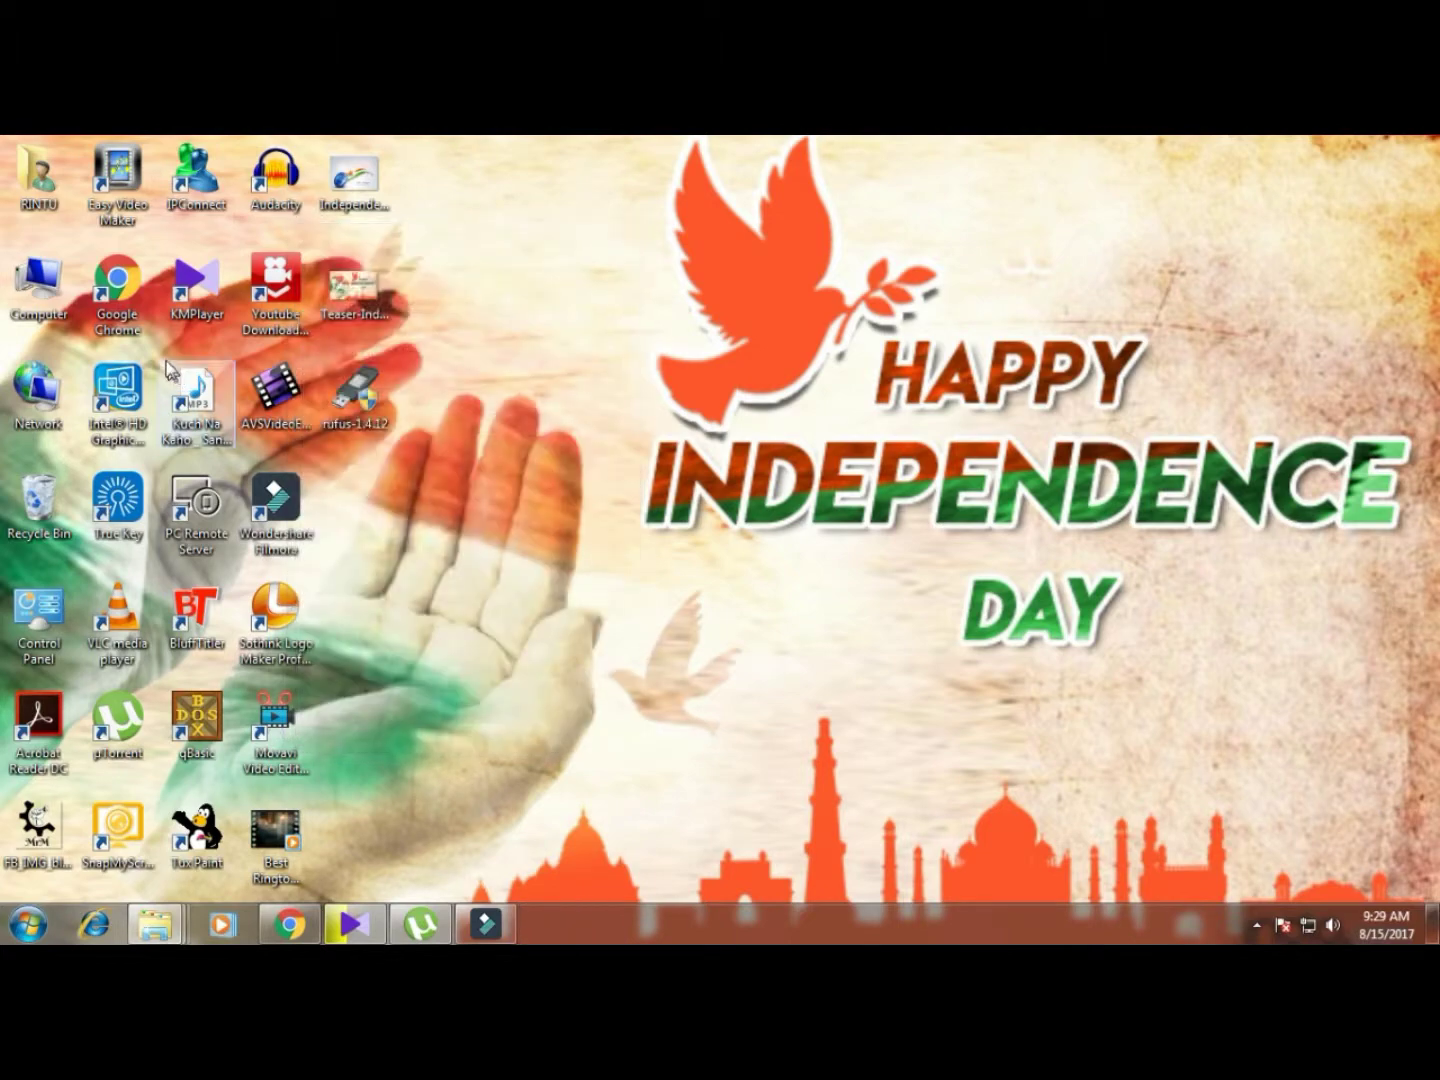
- Open the Computer window maximised to check the USB drive (I:)
double_click(40, 285)
key(super+Up)
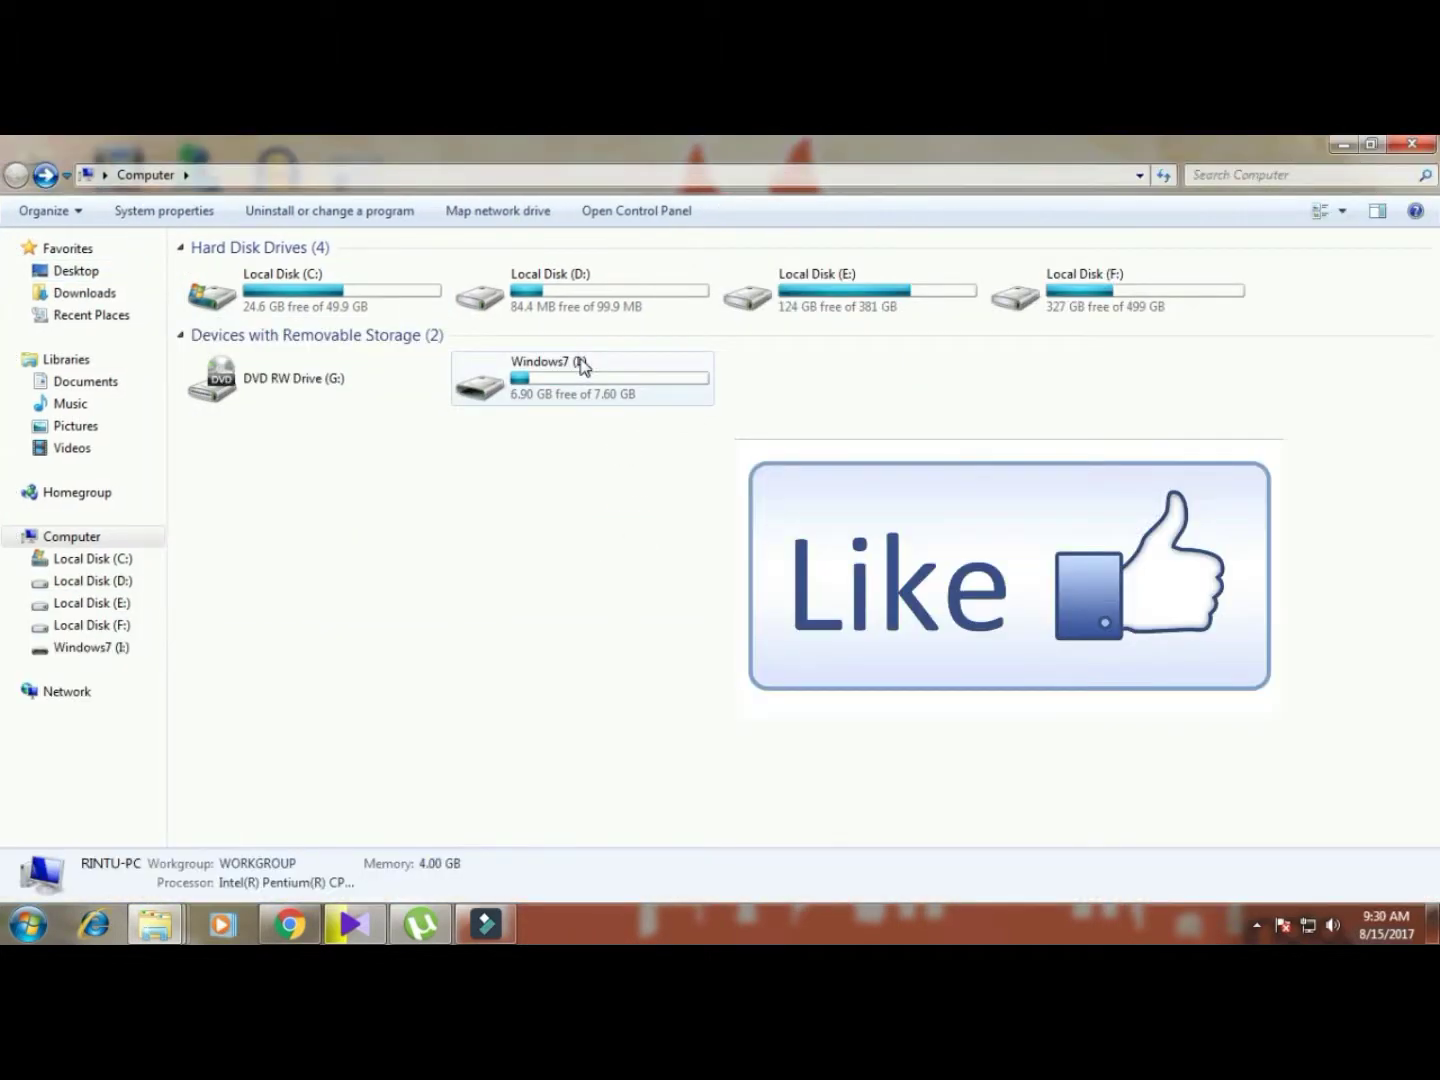